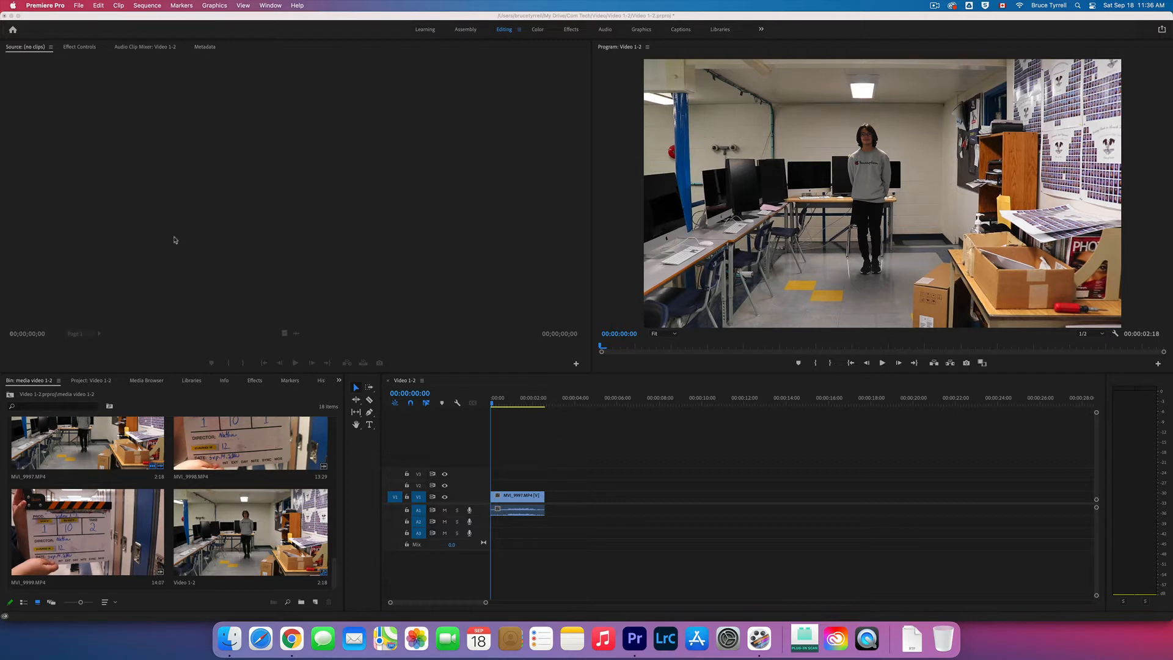
Create a new legacy title named Extreme Long Shot with the default video settings.
click(77, 5)
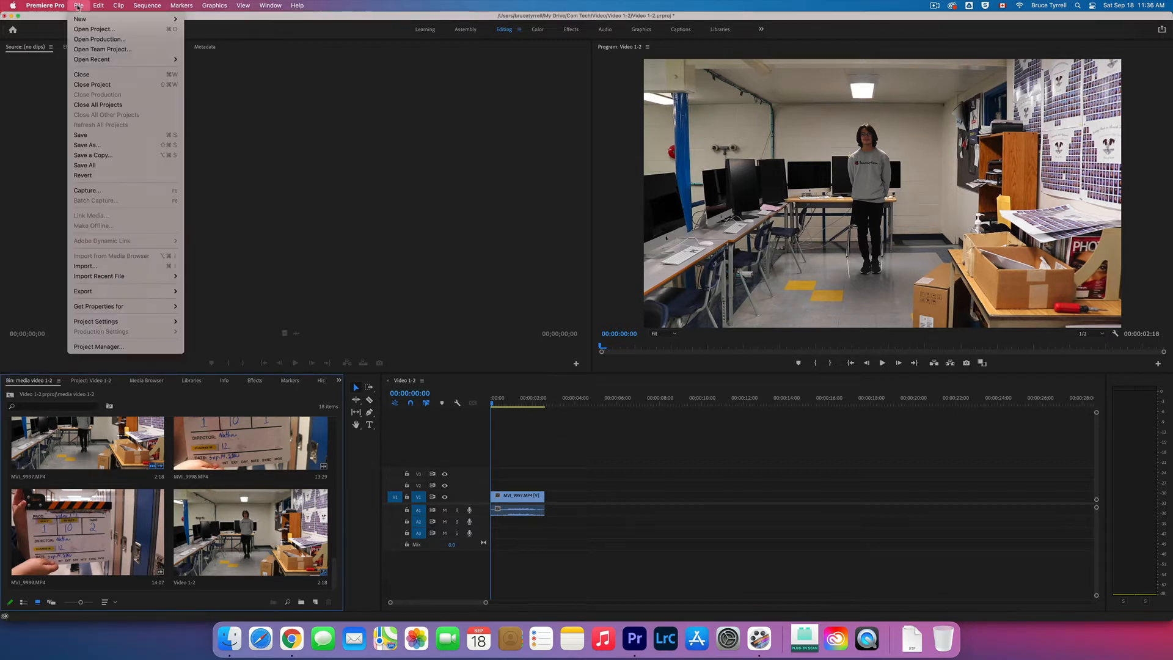
mouse_move(177, 22)
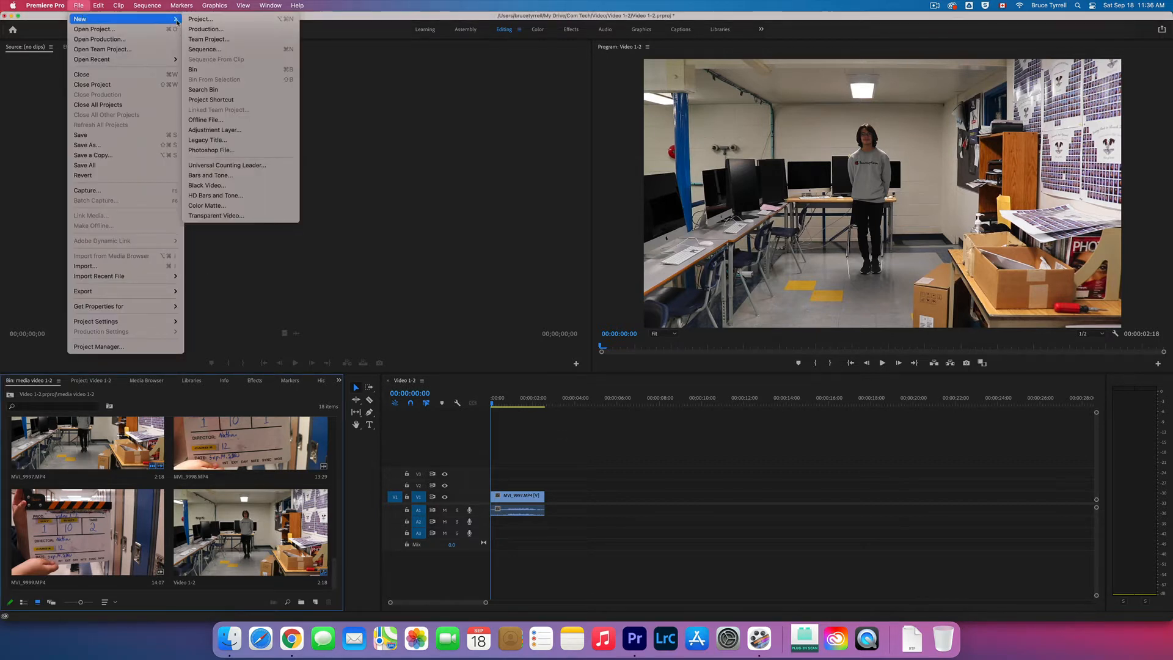
click(205, 141)
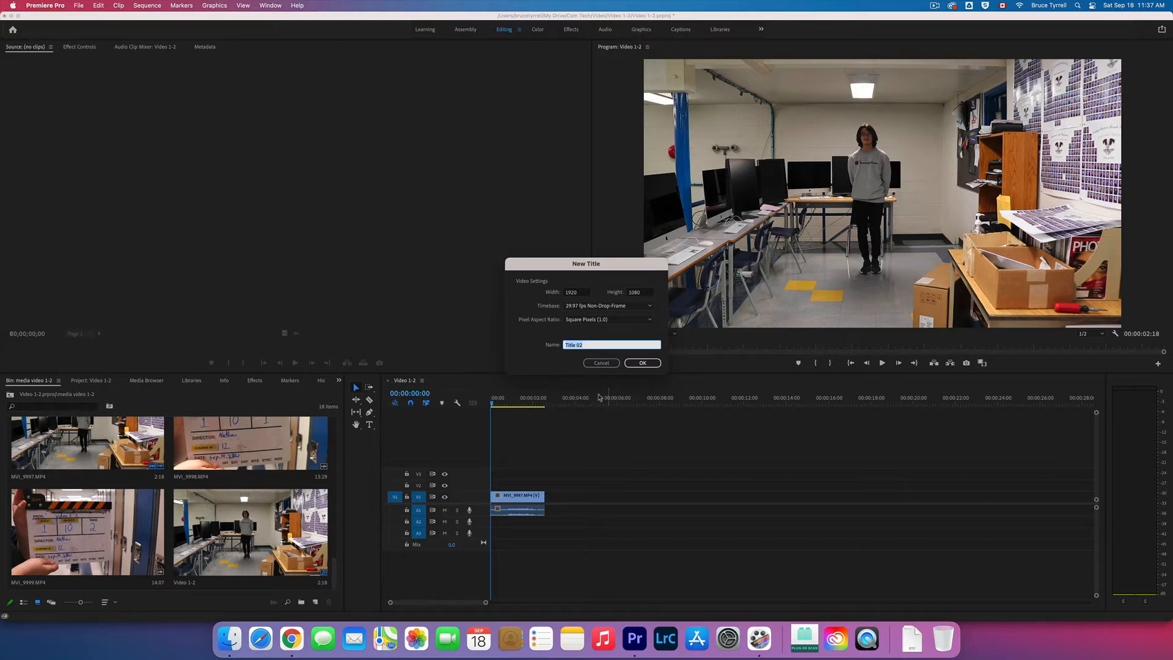
drag(619, 266, 622, 265)
text(Extreme Long Shot)
key(Return)
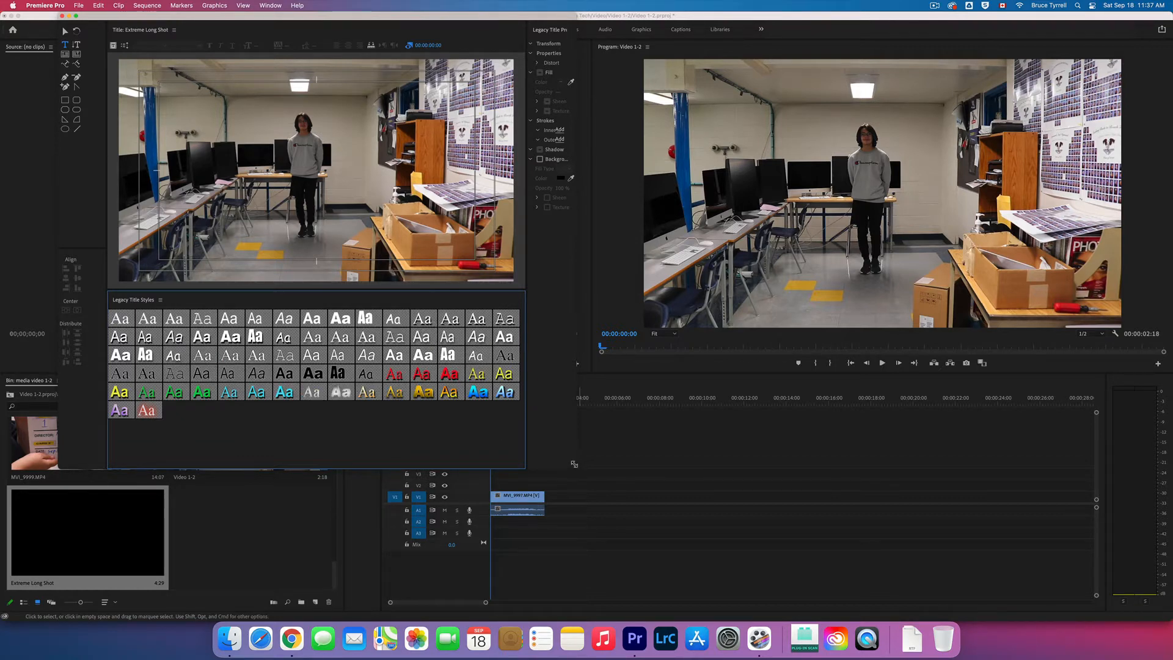
Resize the title editor window and widen its Legacy Title Properties area so the property values are readable.
mouse_move(576, 468)
mouse_down()
mouse_move(587, 482)
mouse_move(581, 451)
mouse_up()
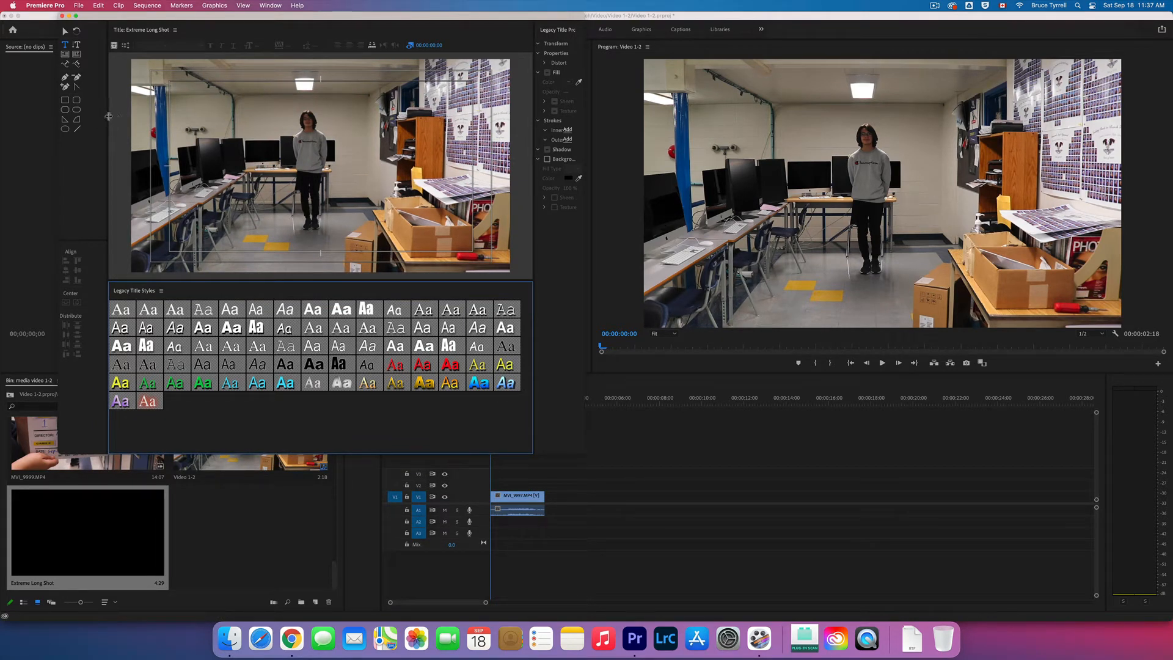
mouse_move(108, 116)
mouse_down()
mouse_move(141, 121)
mouse_move(93, 124)
mouse_move(108, 128)
mouse_up()
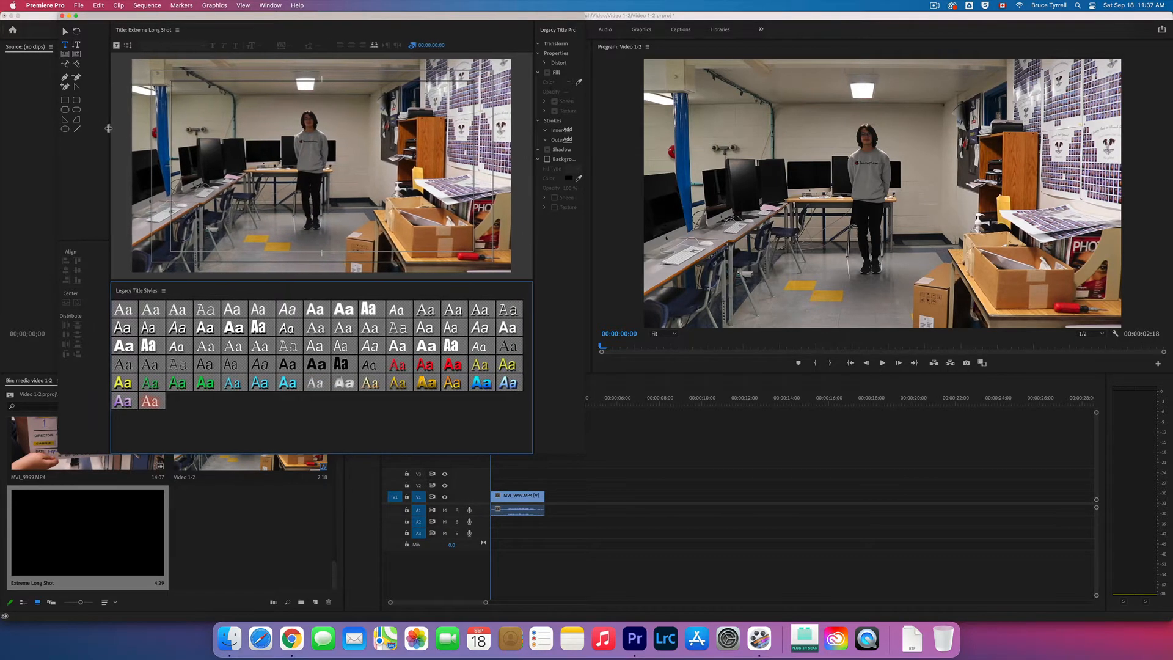
click(574, 273)
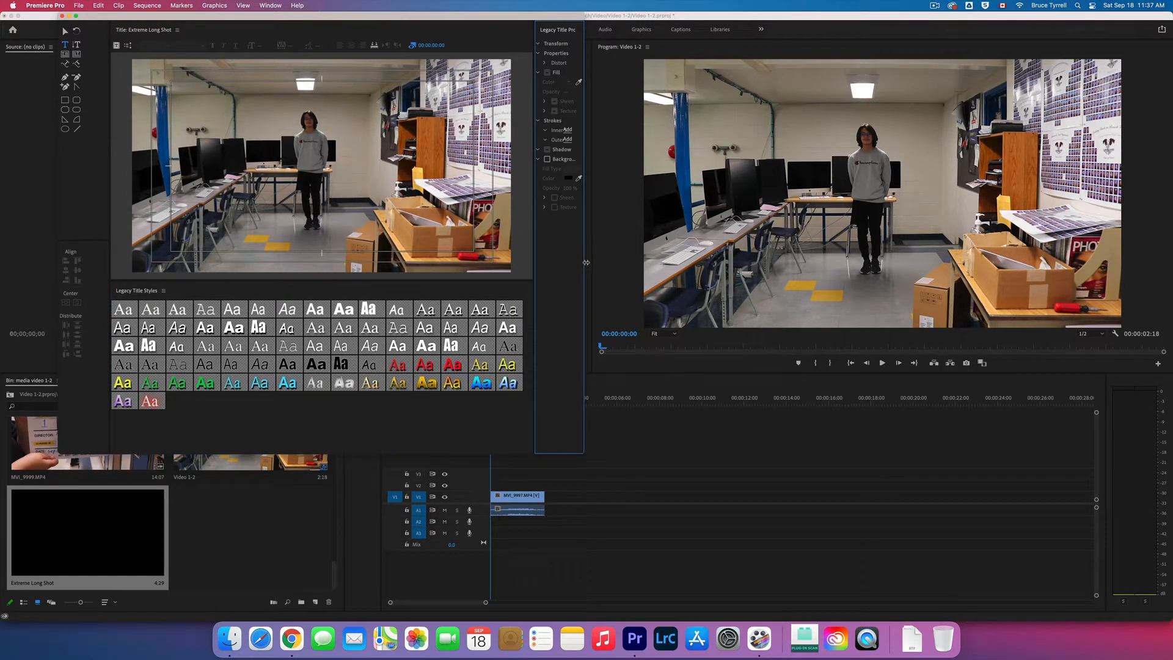
drag(585, 262, 611, 264)
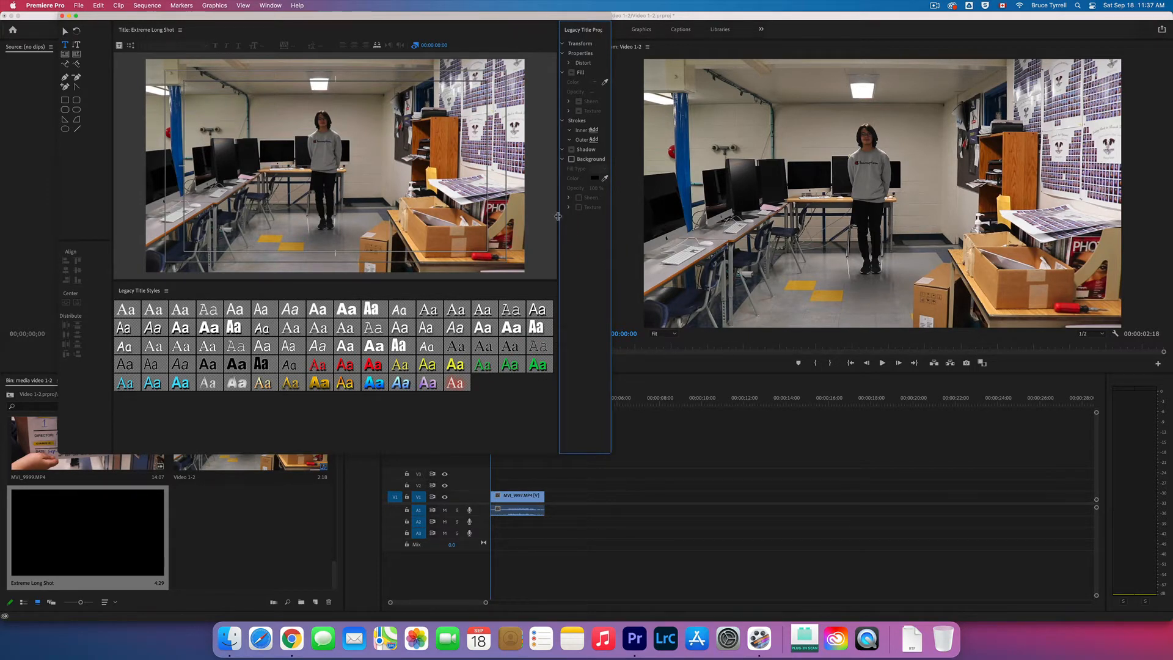
drag(560, 218, 500, 219)
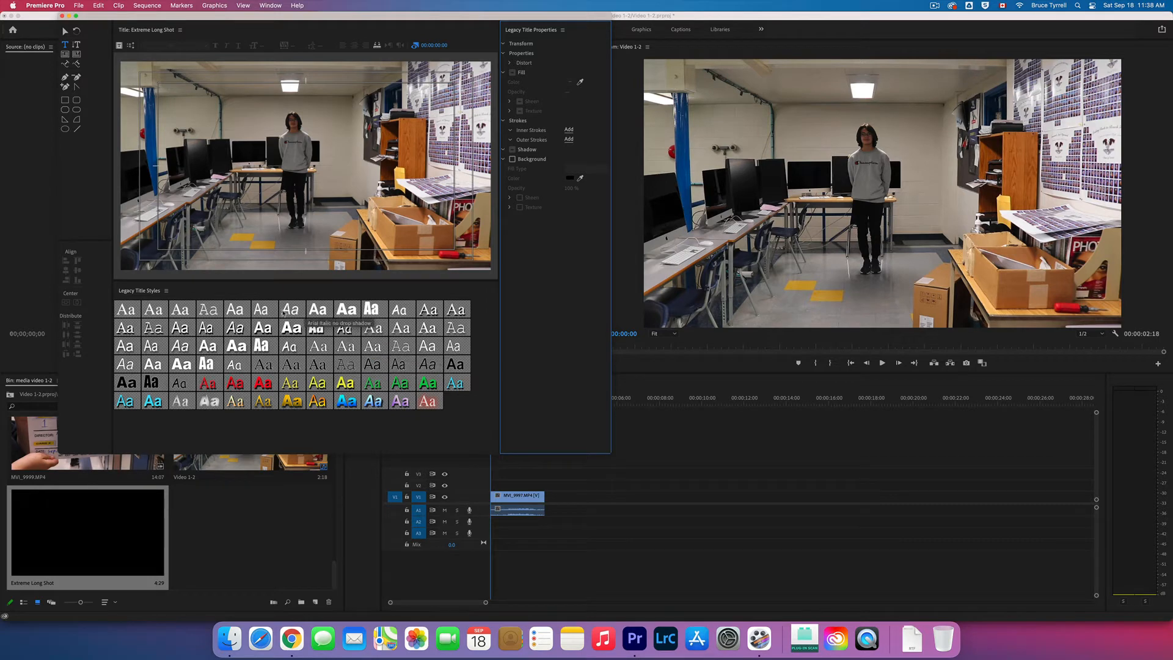
Add the text "Extreme Long Shot" near the upper edge of the title frame using an Arial Black drop-shadow style.
click(314, 328)
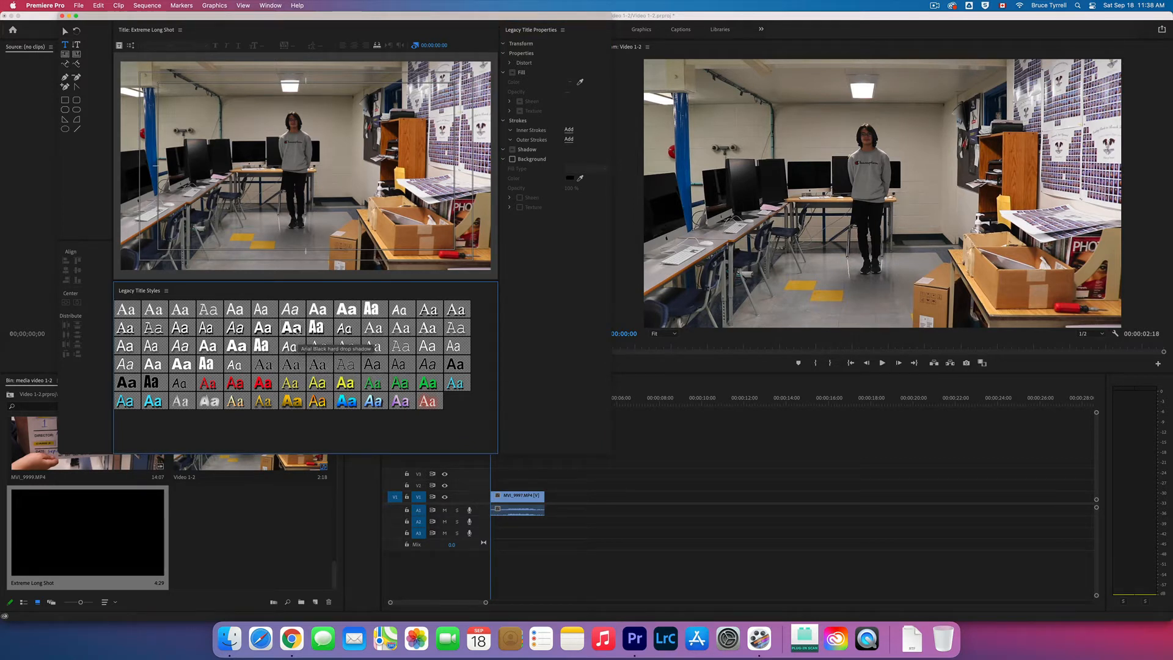
click(175, 90)
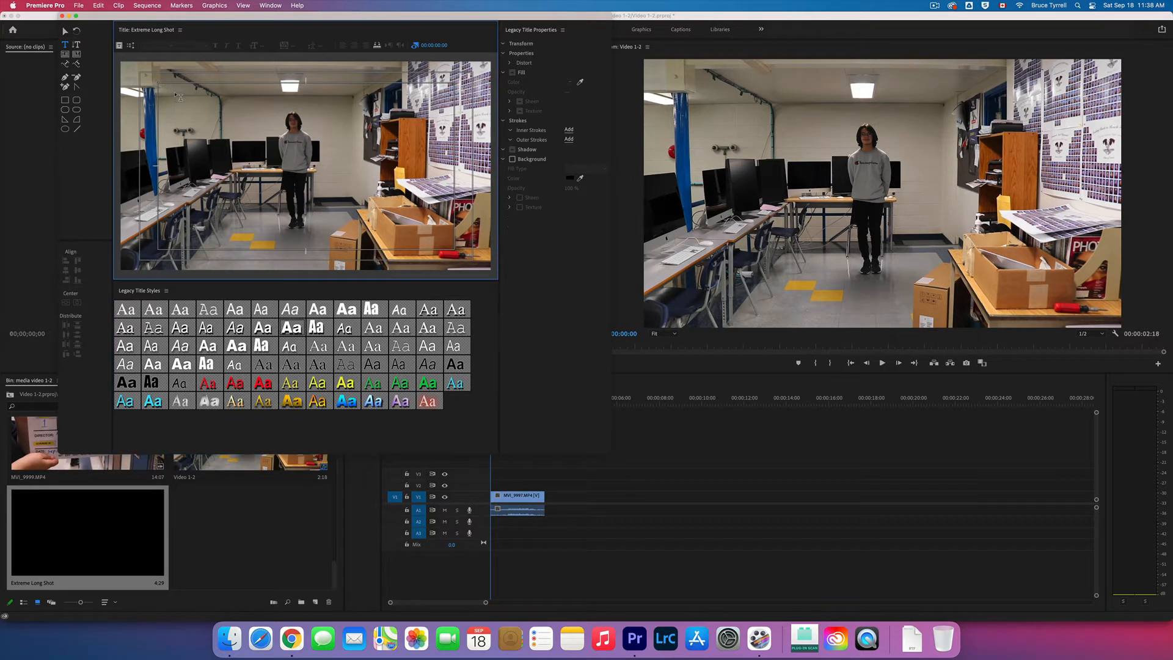
text(Extreme)
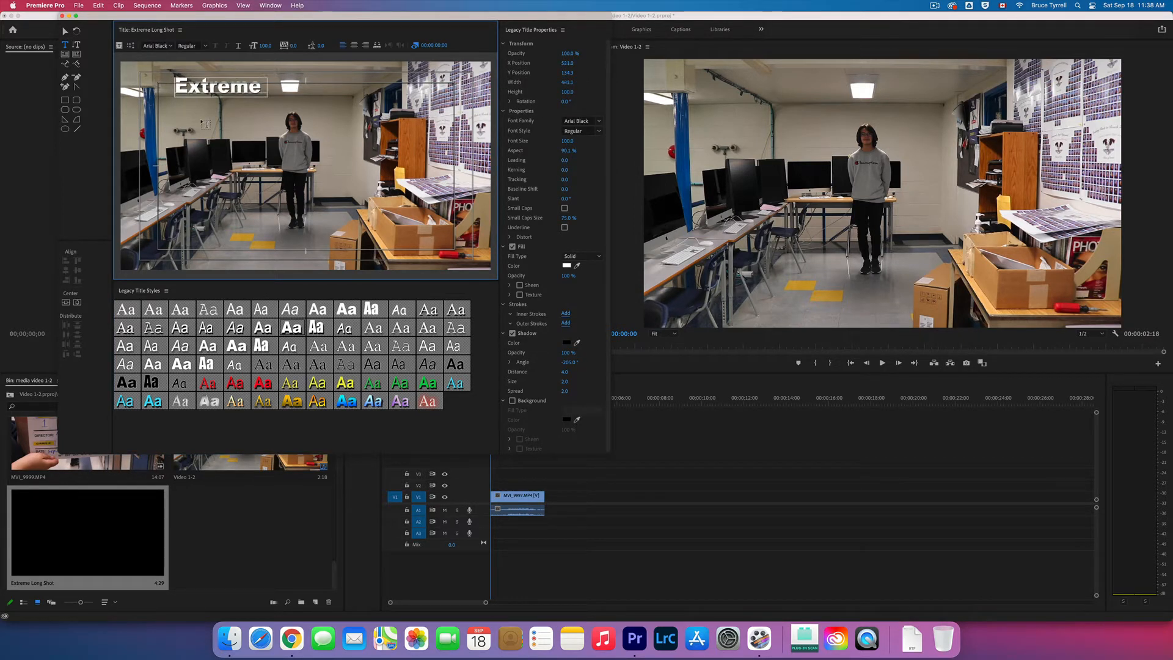
text( Long Shot)
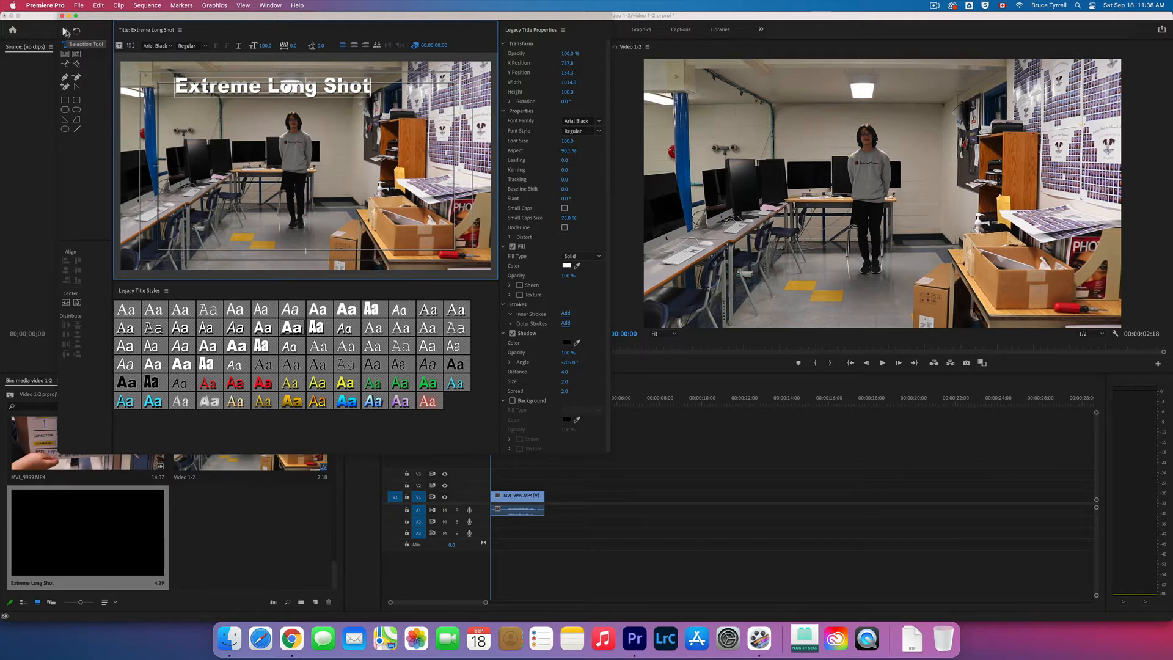
Move the title text to the lower part of the frame and scale it to a font size of about 143.
click(66, 31)
drag(375, 86, 399, 240)
drag(267, 245, 267, 242)
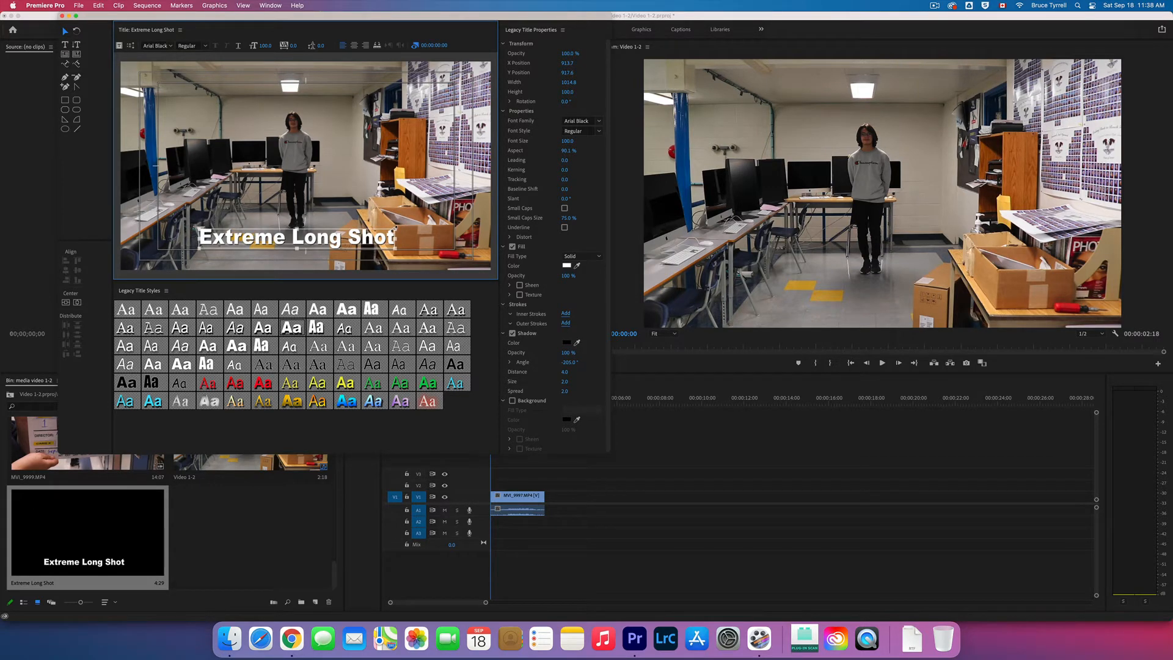
drag(395, 230, 471, 185)
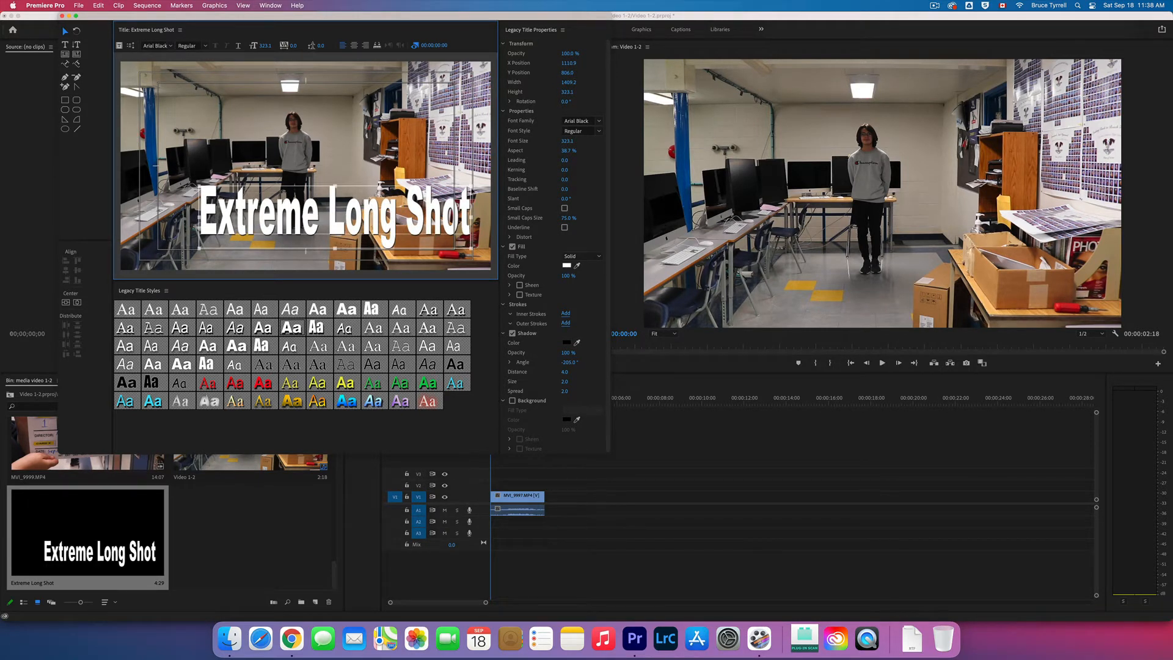
drag(470, 185, 372, 219)
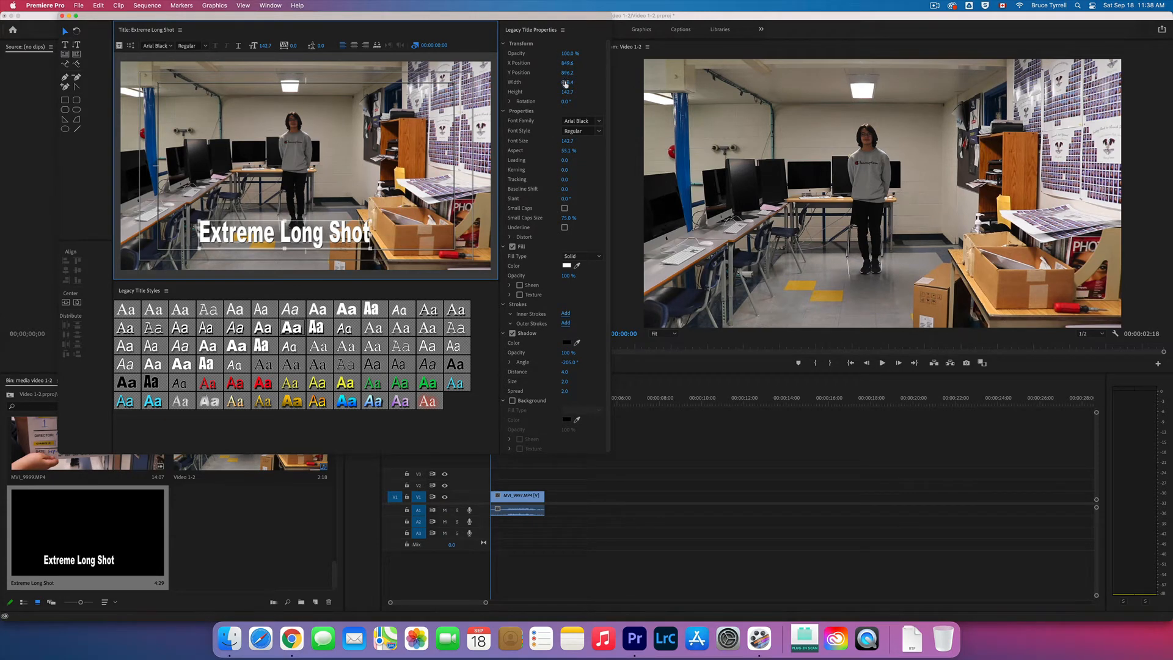
Set the title text's X position to 930 and its Y position to 900.
mouse_move(568, 53)
mouse_down()
mouse_move(536, 53)
mouse_move(570, 63)
mouse_up()
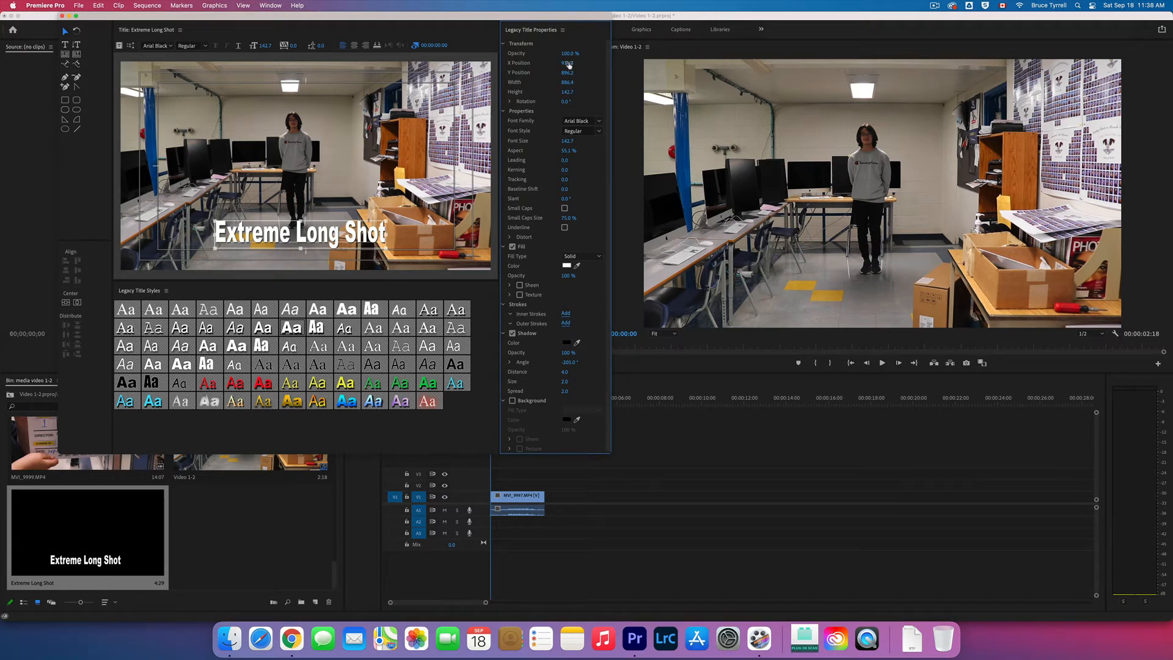
drag(568, 64, 570, 67)
click(575, 63)
text(930)
key(Tab)
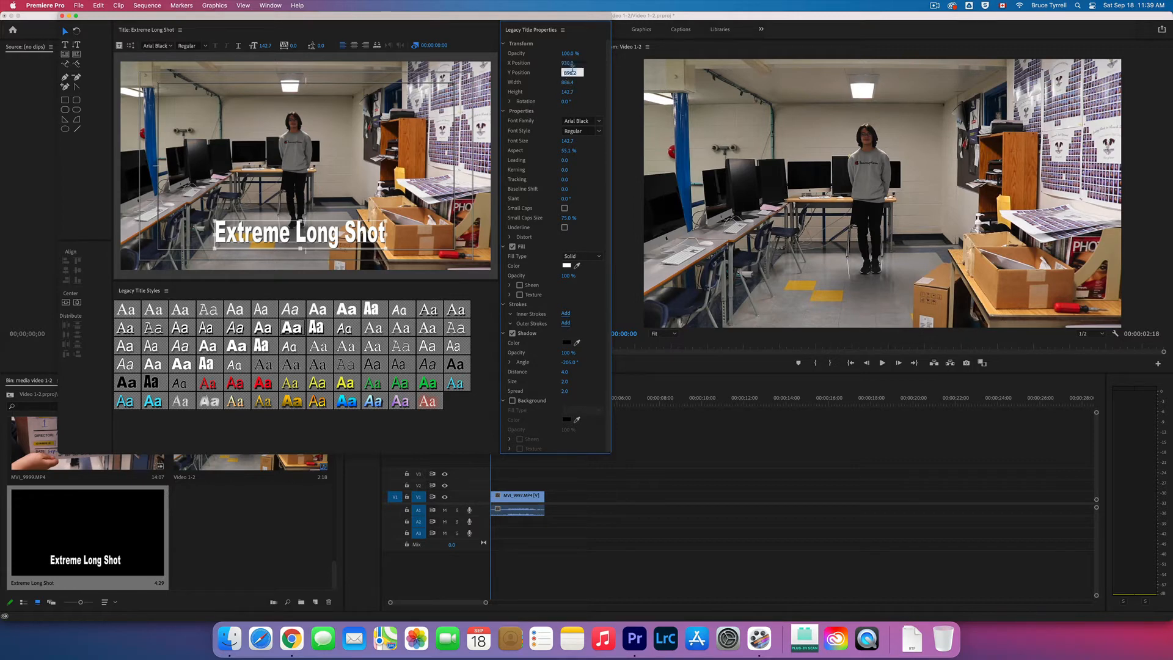
text(900)
key(Return)
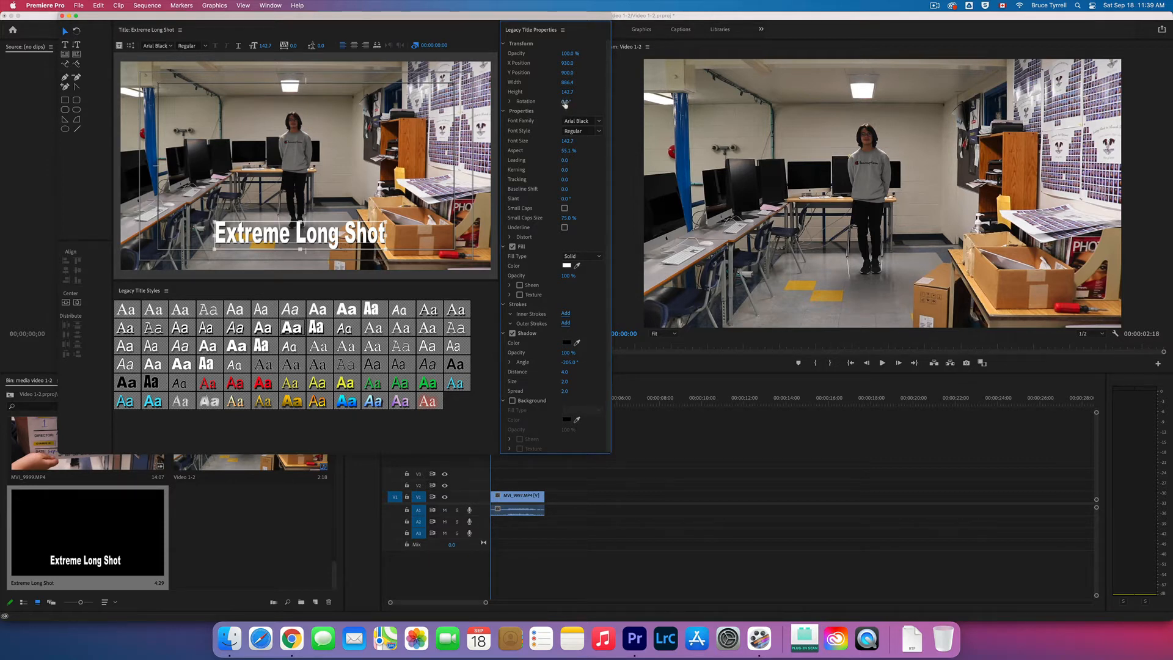
Rotate the title text to 353° and choose Arial Black as its font family.
mouse_move(565, 103)
mouse_down()
mouse_move(682, 104)
mouse_move(561, 104)
mouse_up()
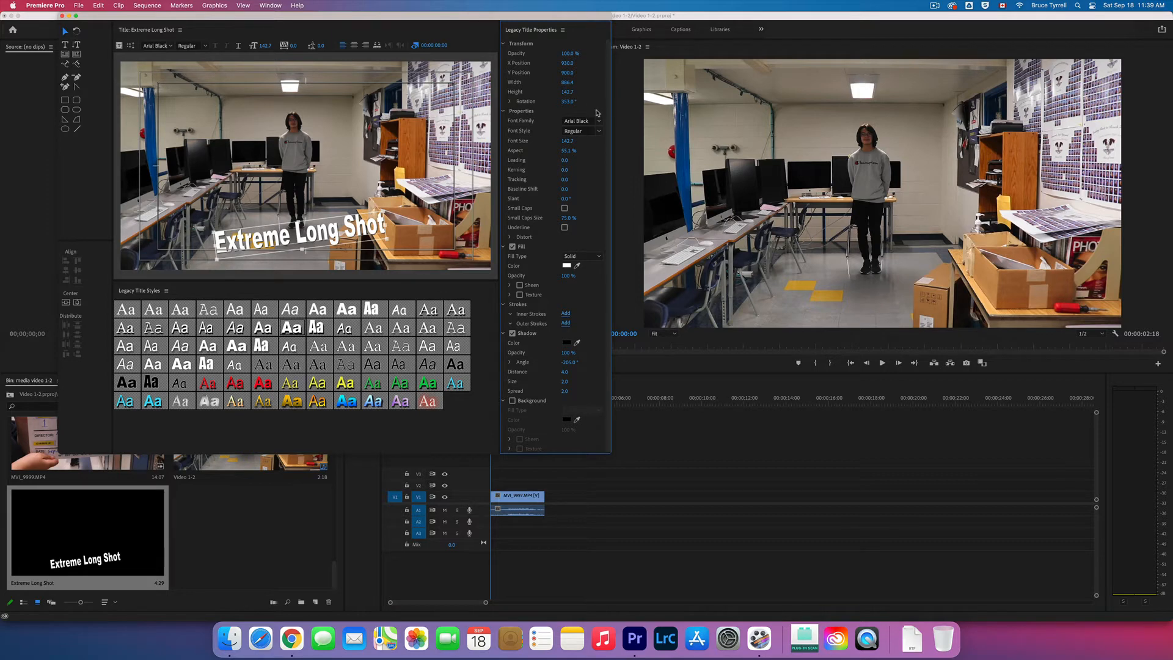
click(599, 122)
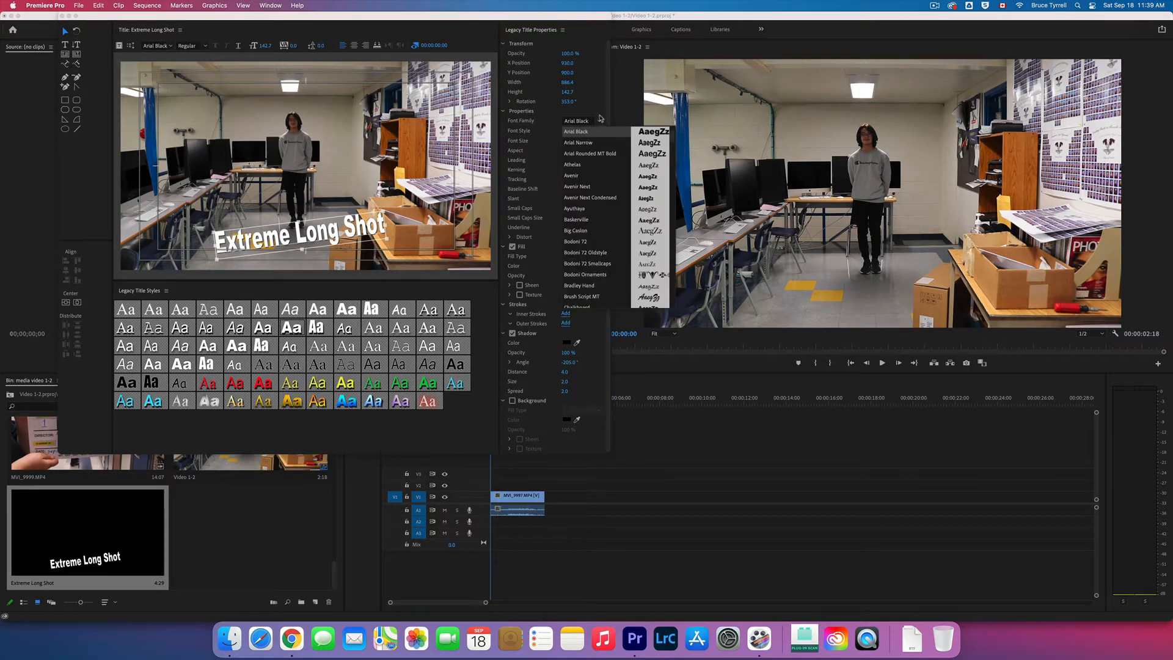
click(581, 131)
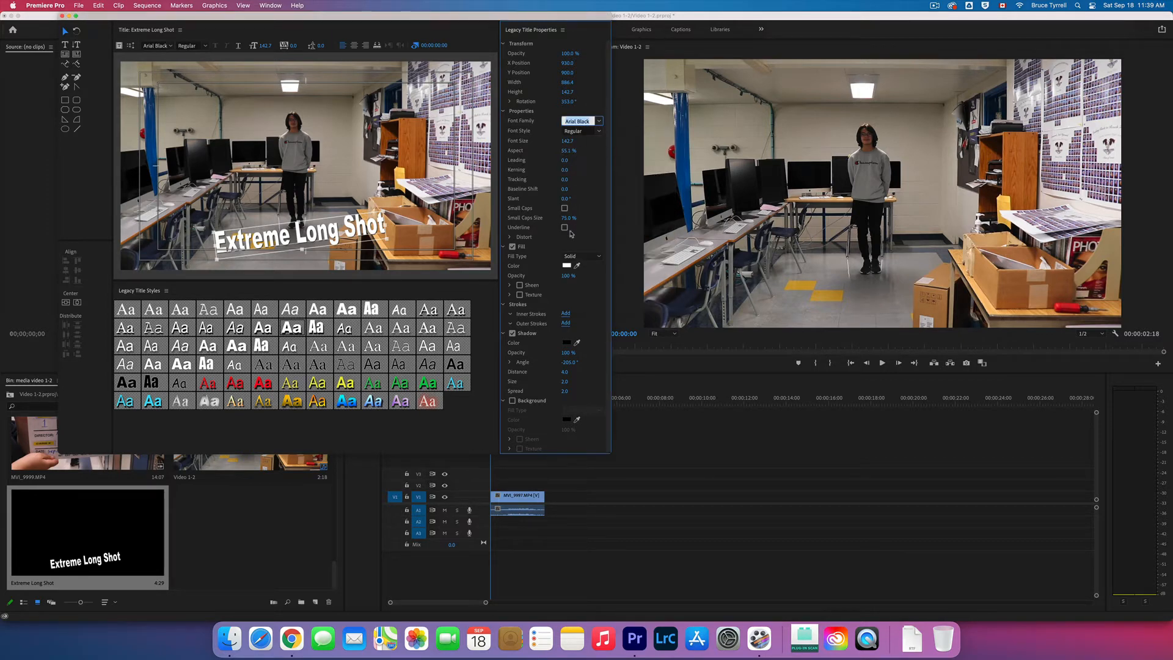
Change the title text's solid fill color to dark red.
click(567, 266)
drag(567, 265, 587, 326)
click(589, 341)
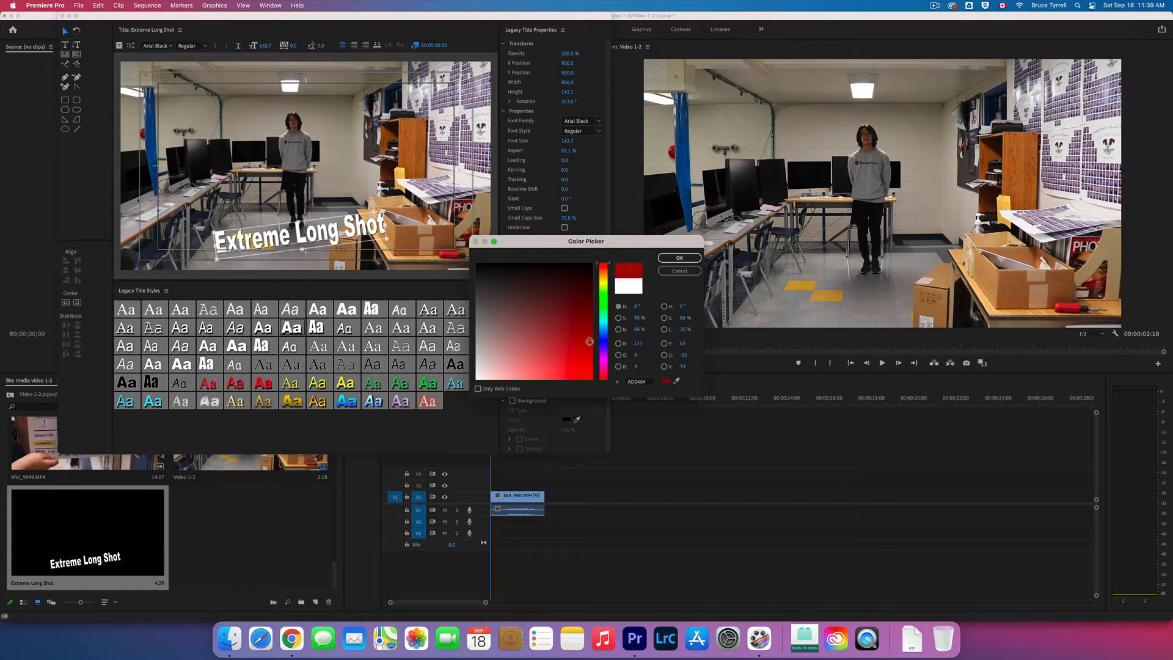
click(588, 326)
click(680, 258)
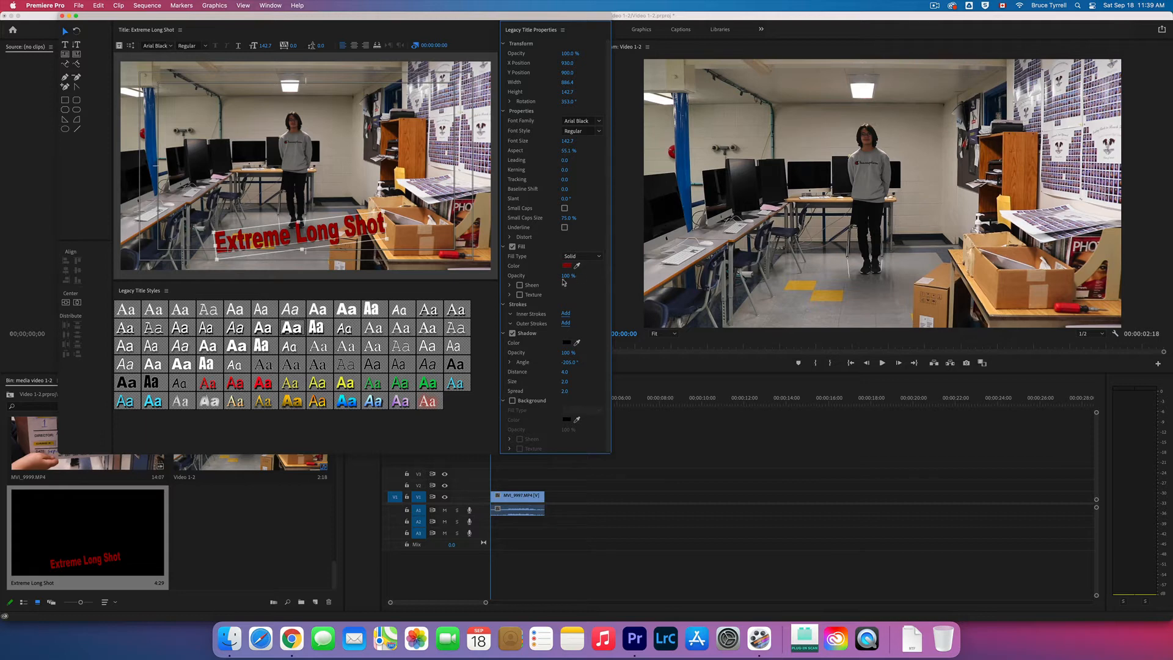
Try a linear gradient fill on the title text, running from dark red to bright blue.
click(600, 257)
click(595, 276)
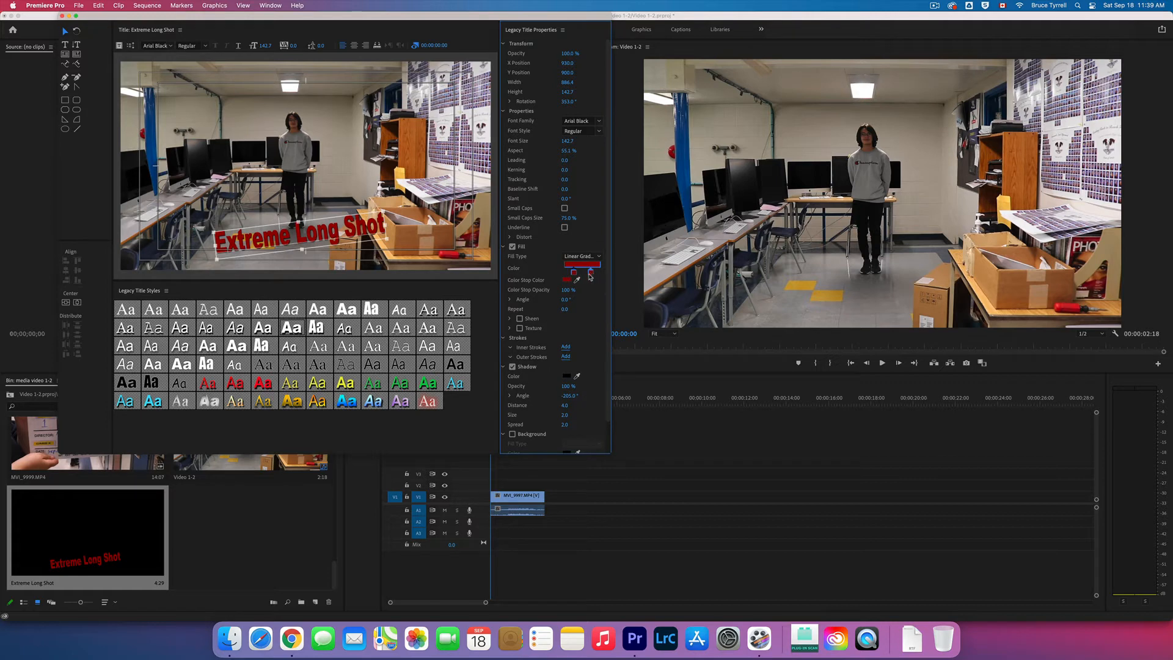
drag(592, 275, 570, 273)
double_click(596, 267)
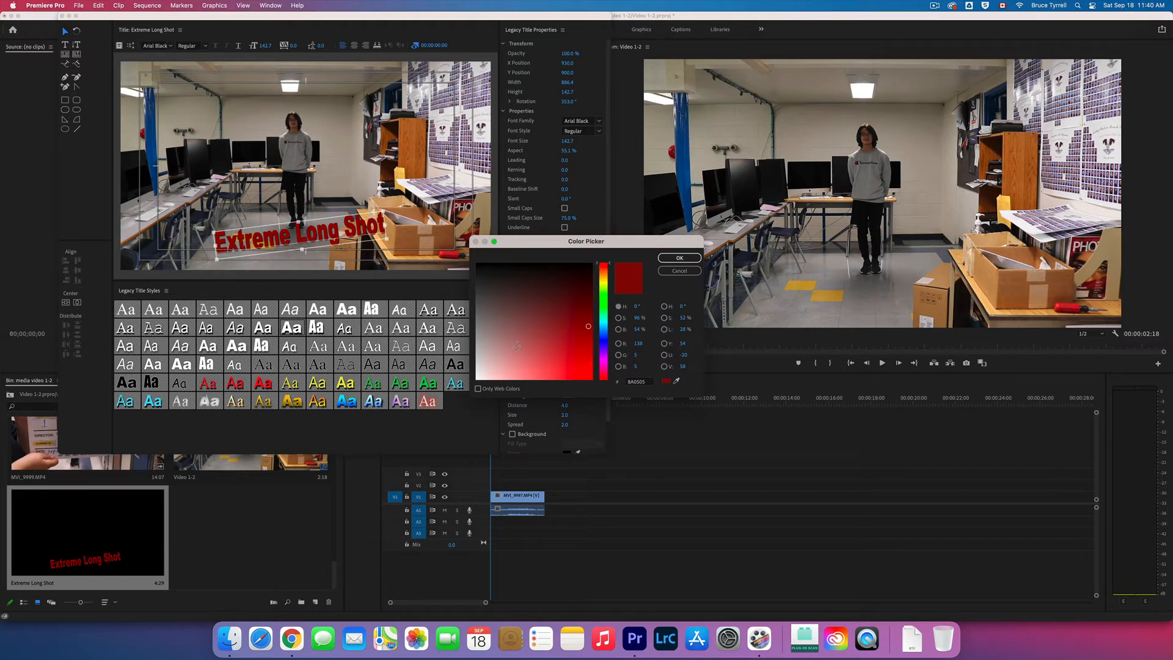
click(608, 338)
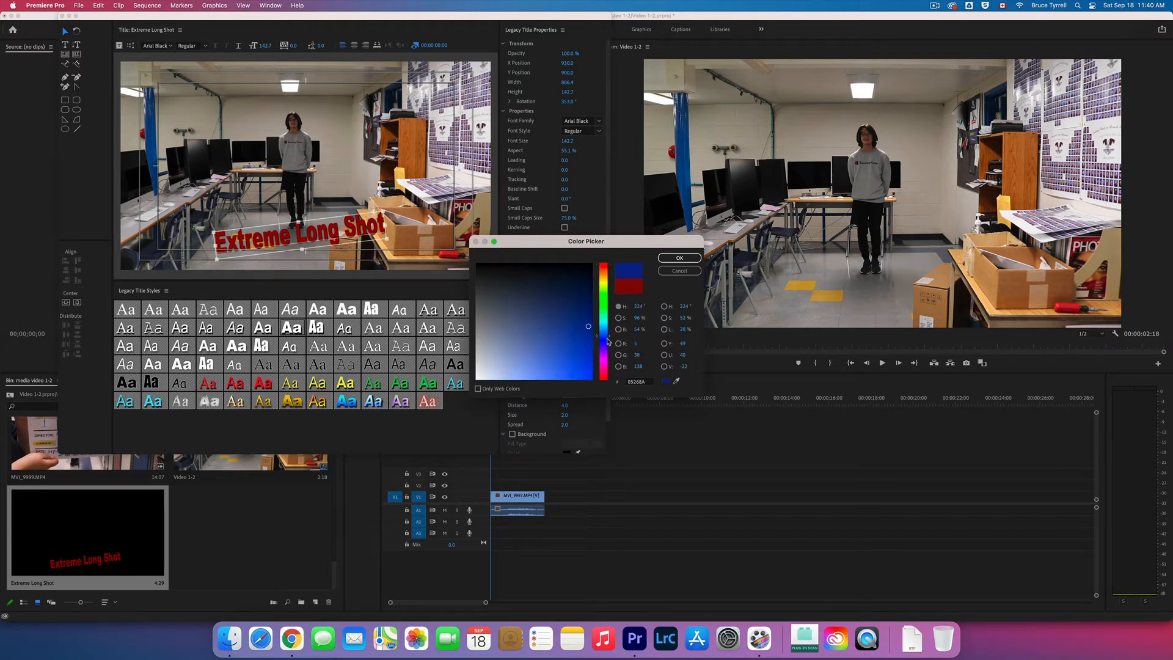
click(591, 374)
click(672, 259)
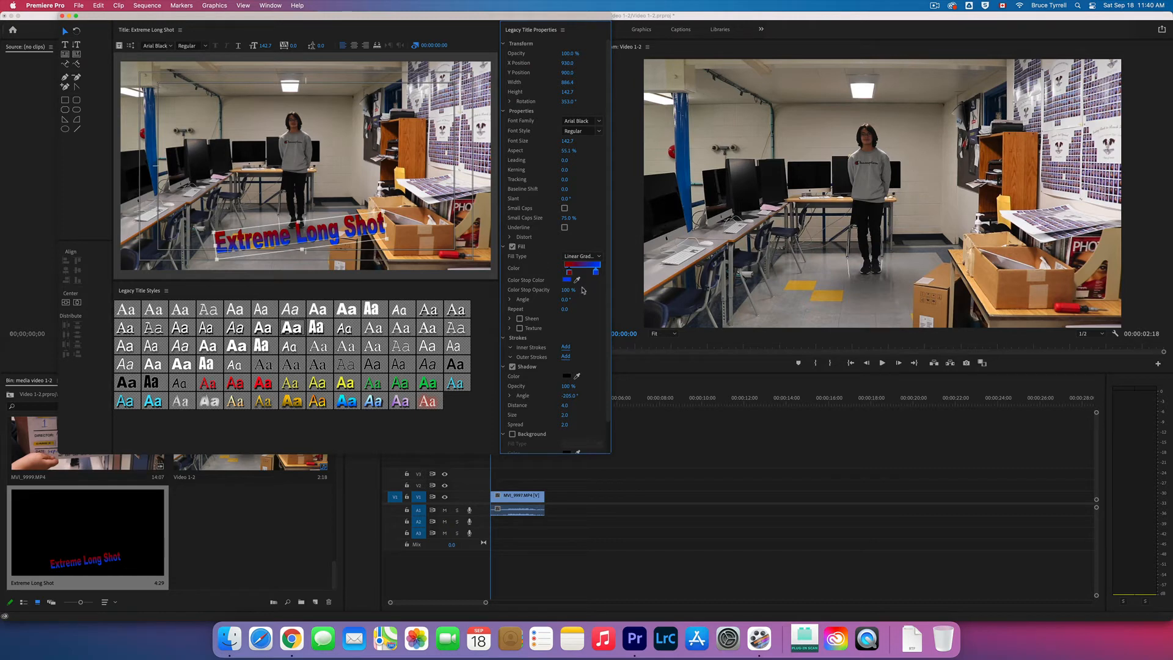
Undo the gradient changes to restore the title text's solid dark red fill.
click(96, 4)
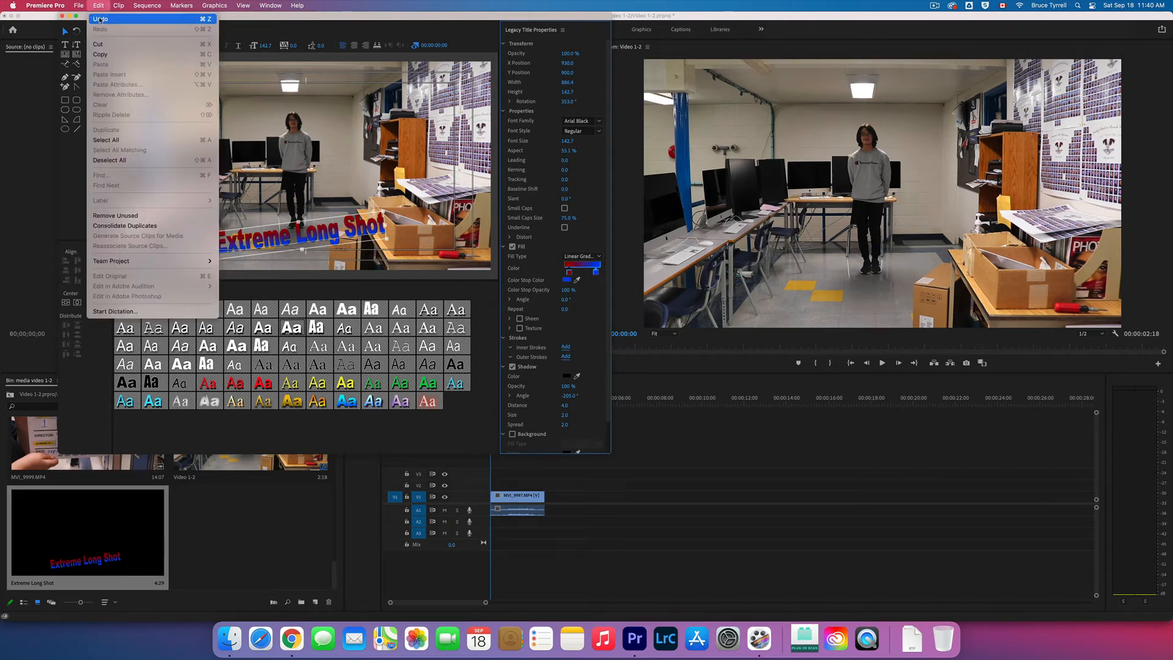
click(116, 15)
click(96, 5)
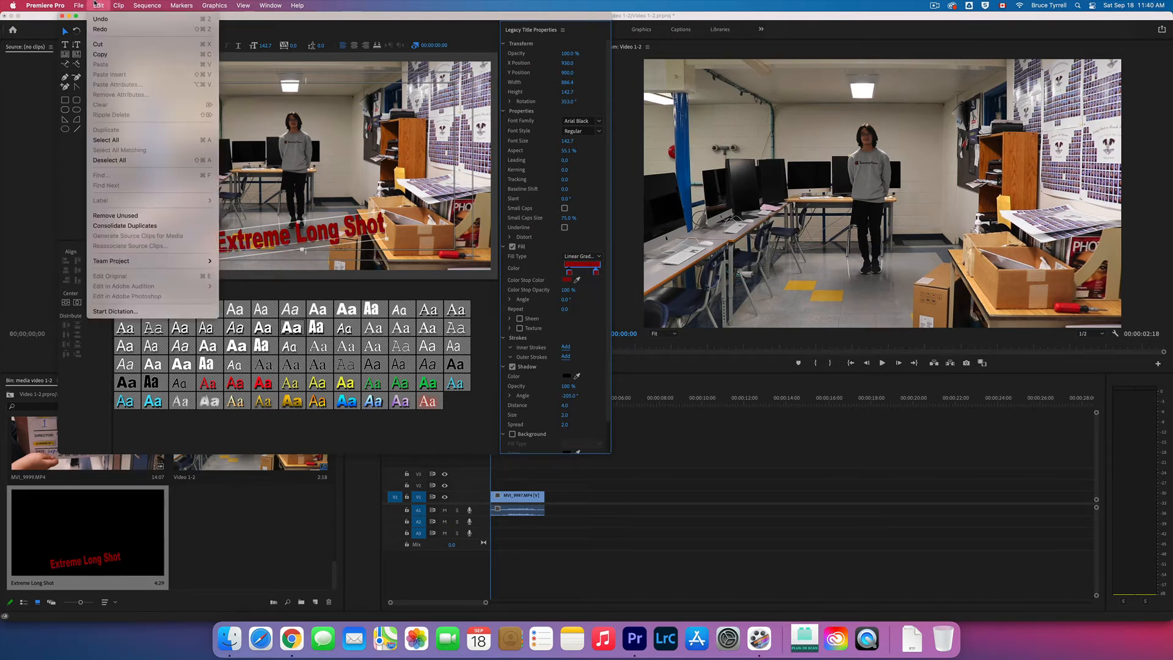
click(100, 18)
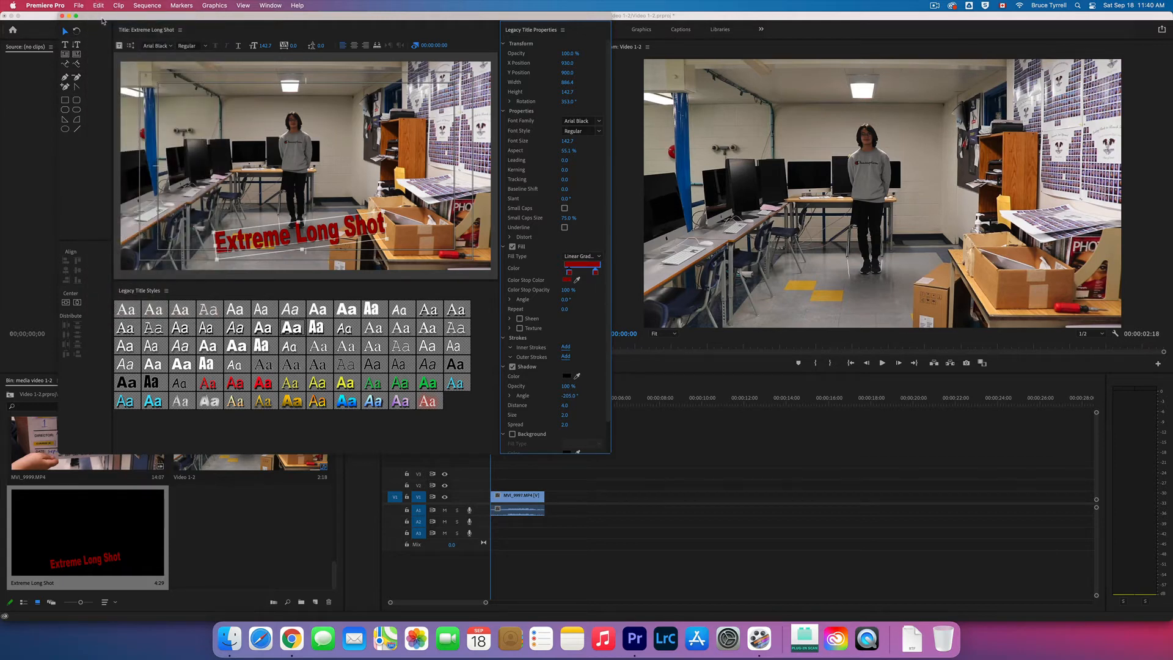
click(98, 4)
click(98, 18)
key(super+z)
key(super+z)
key(super+z)
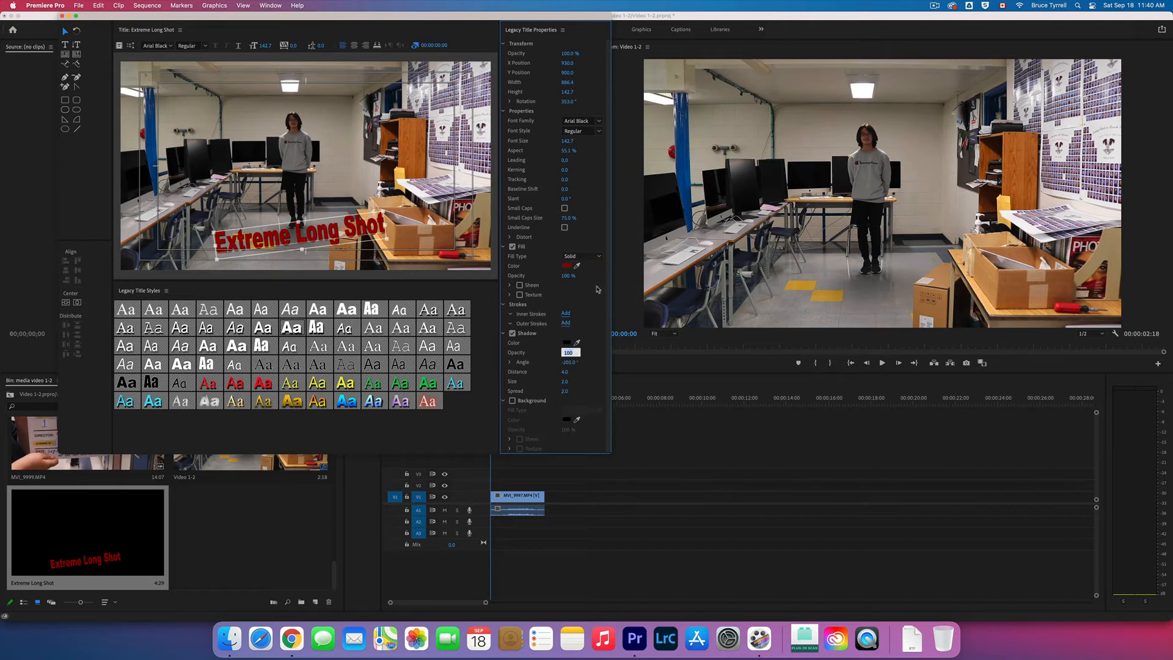
Close the title editor and select the Extreme Long Shot title in the media bin, keeping its name.
click(62, 17)
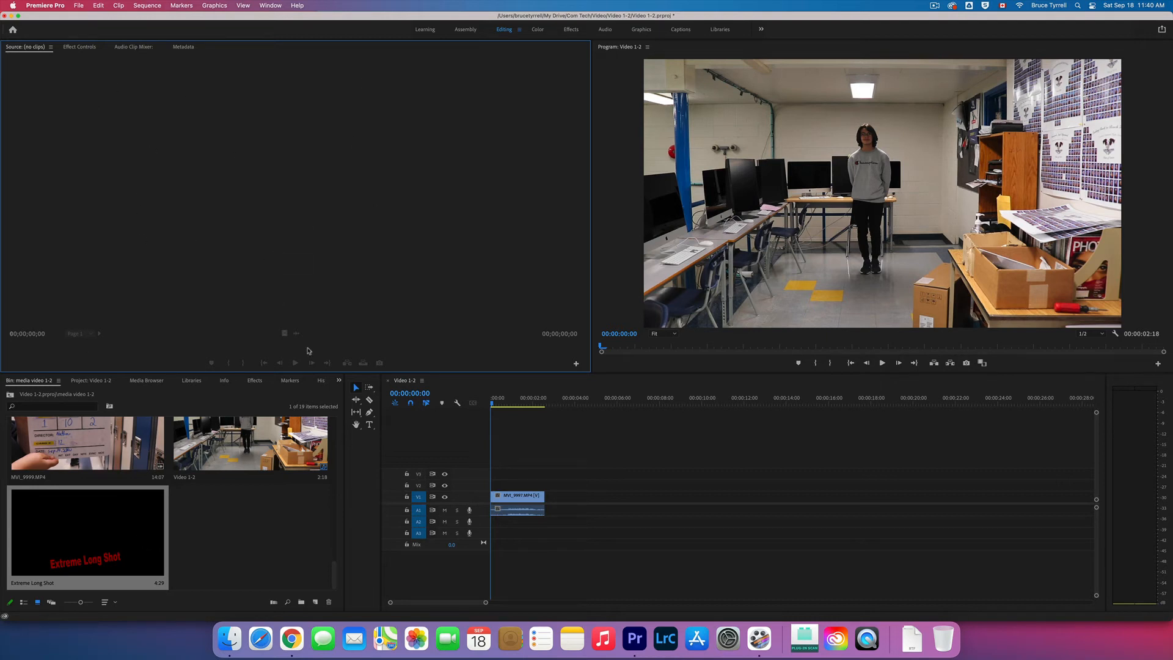
click(113, 582)
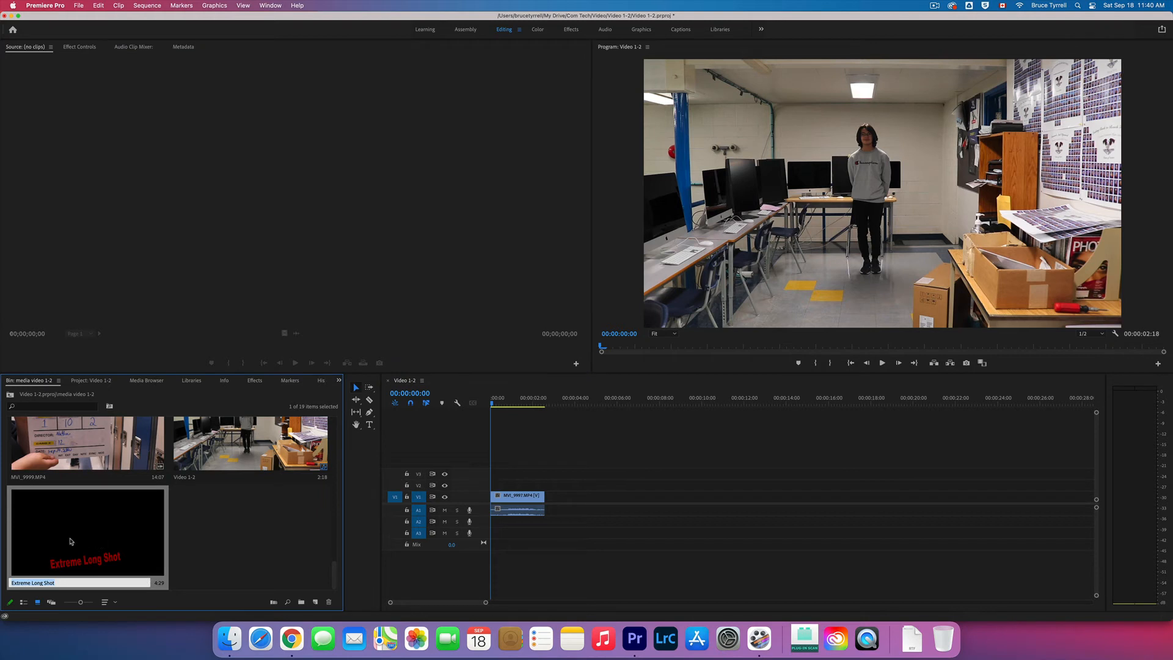
click(34, 517)
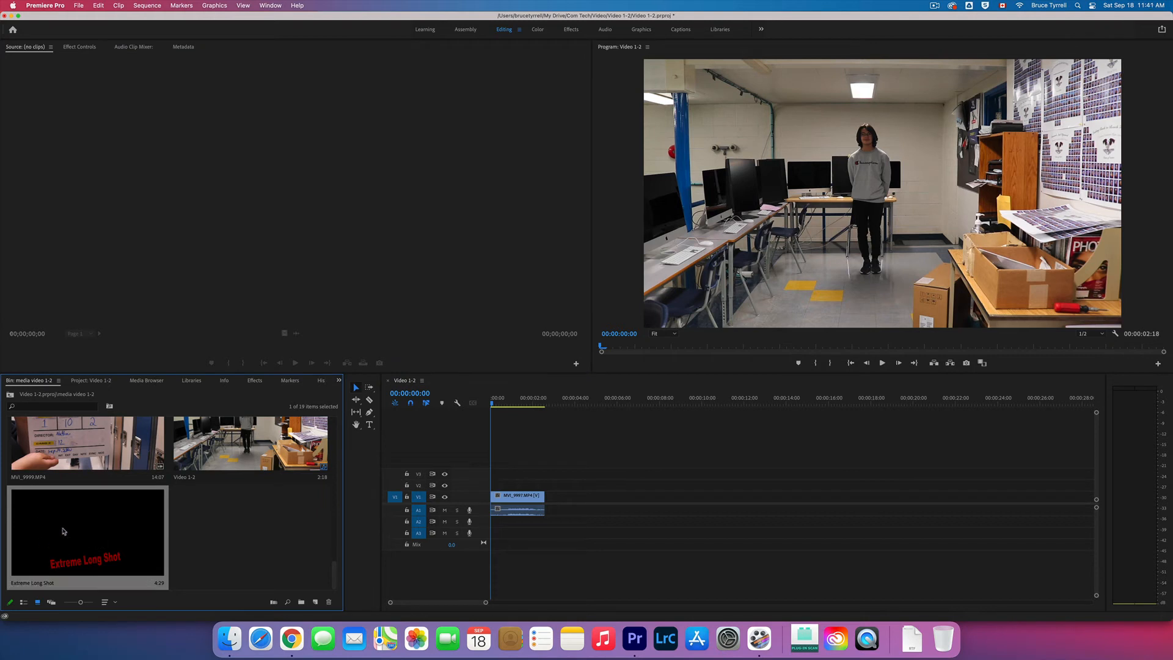
Load the Extreme Long Shot title into the source viewer and mark an In point at 00:00:01:08.
drag(55, 528, 107, 532)
drag(263, 167, 261, 164)
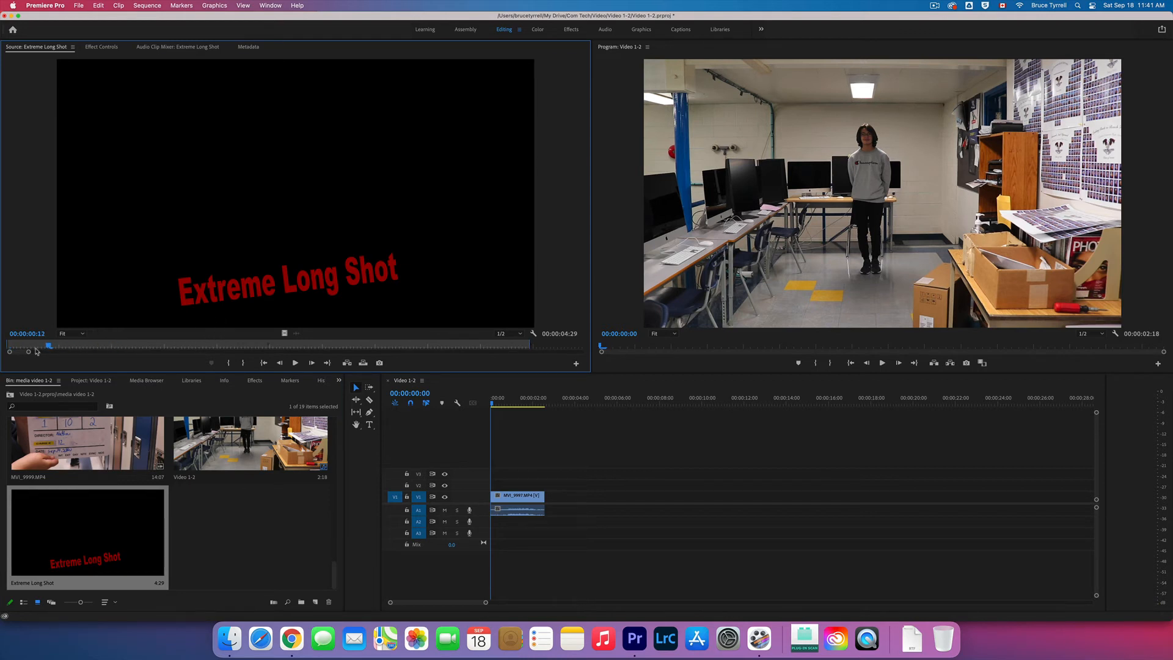
mouse_move(154, 345)
mouse_down()
mouse_move(165, 346)
mouse_move(140, 346)
mouse_up()
key(i)
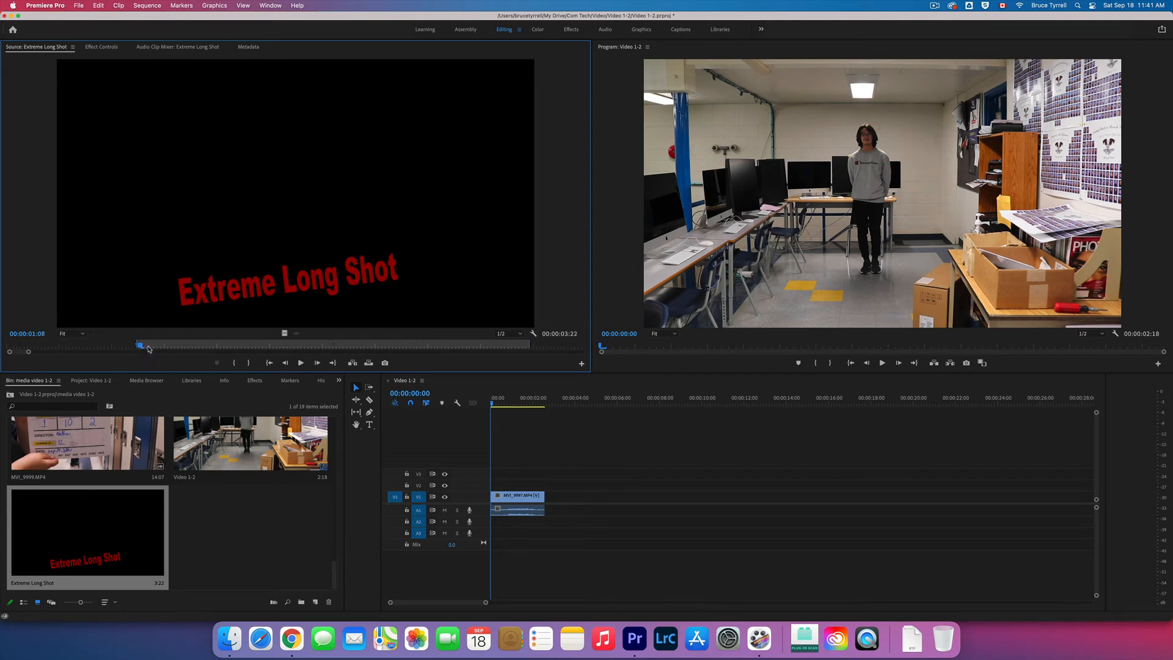
Reset the title's In point to its first frame and mark an Out point at 00:00:02:00.
mouse_move(149, 348)
mouse_down()
mouse_move(291, 347)
mouse_move(140, 349)
mouse_up()
key(alt+i)
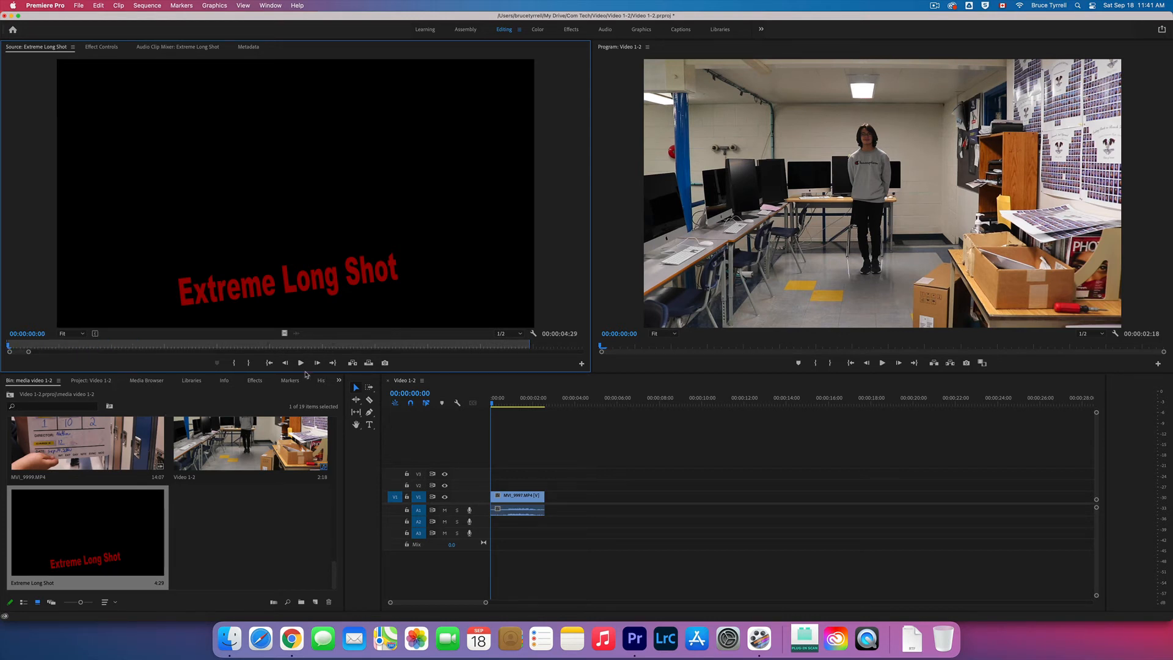
drag(10, 349, 56, 348)
drag(60, 347, 220, 355)
key(o)
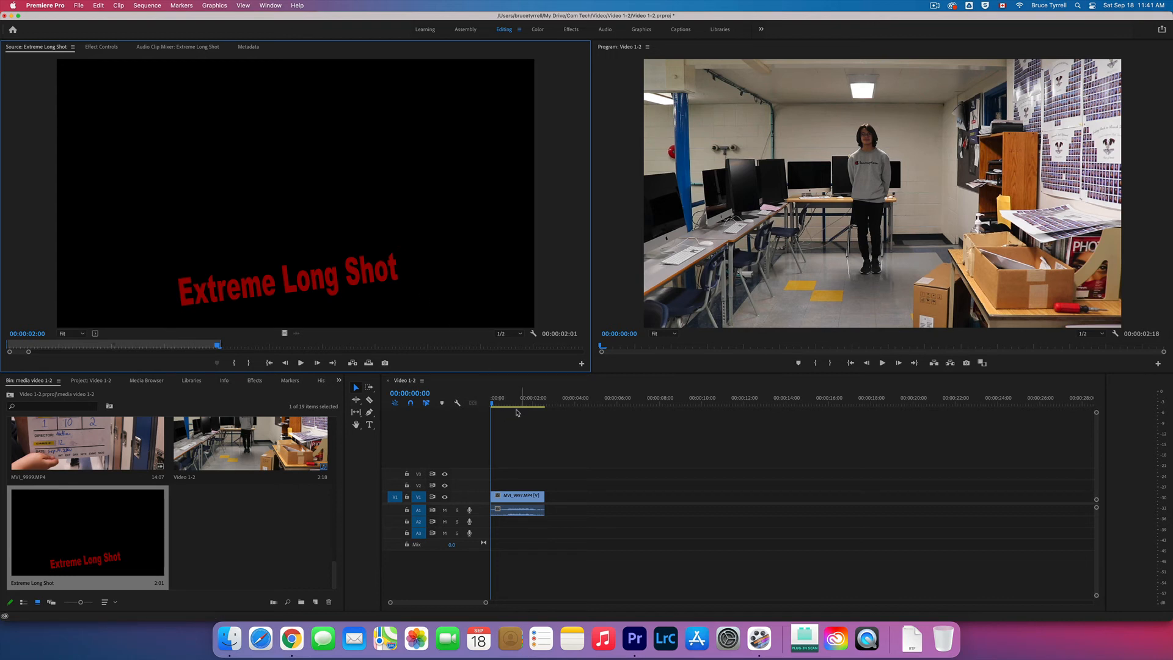
Jump between the edit points of the Video 1-2 sequence and park the playhead at 00:00:00:00.
click(603, 450)
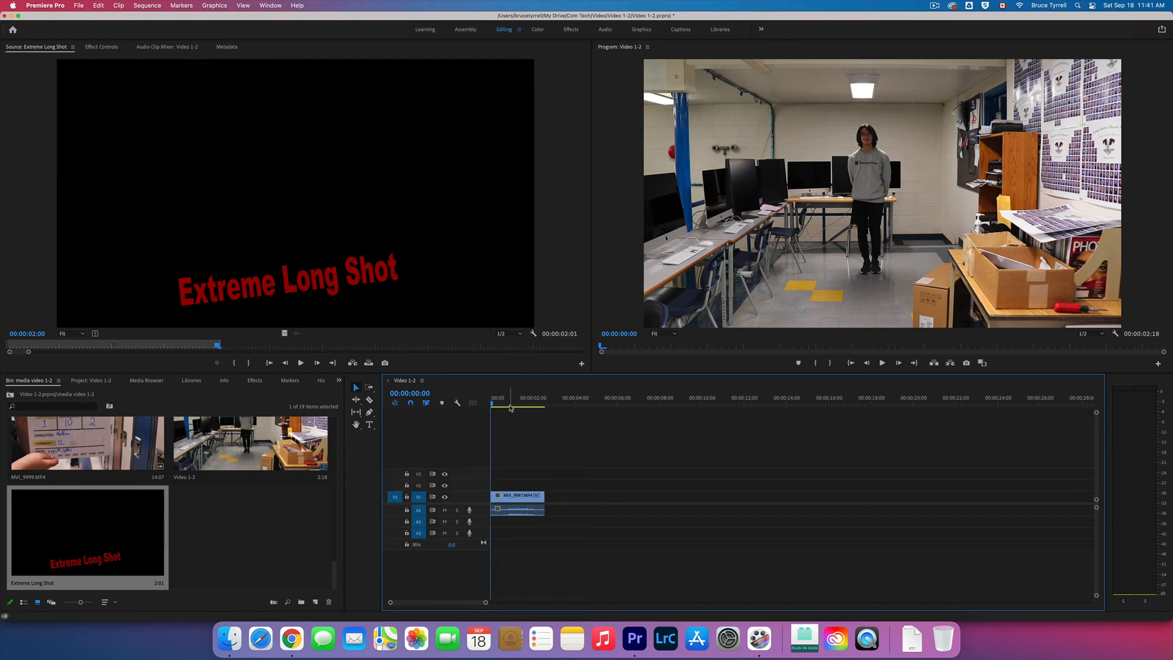
key(End)
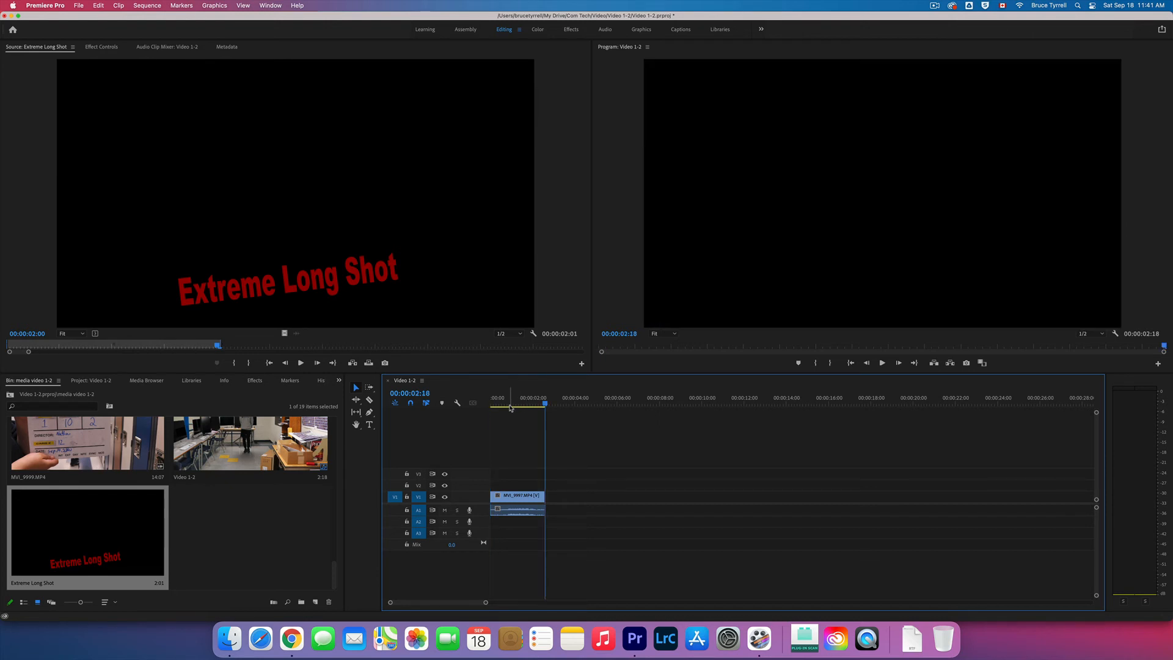
key(Up)
key(Down)
key(Up)
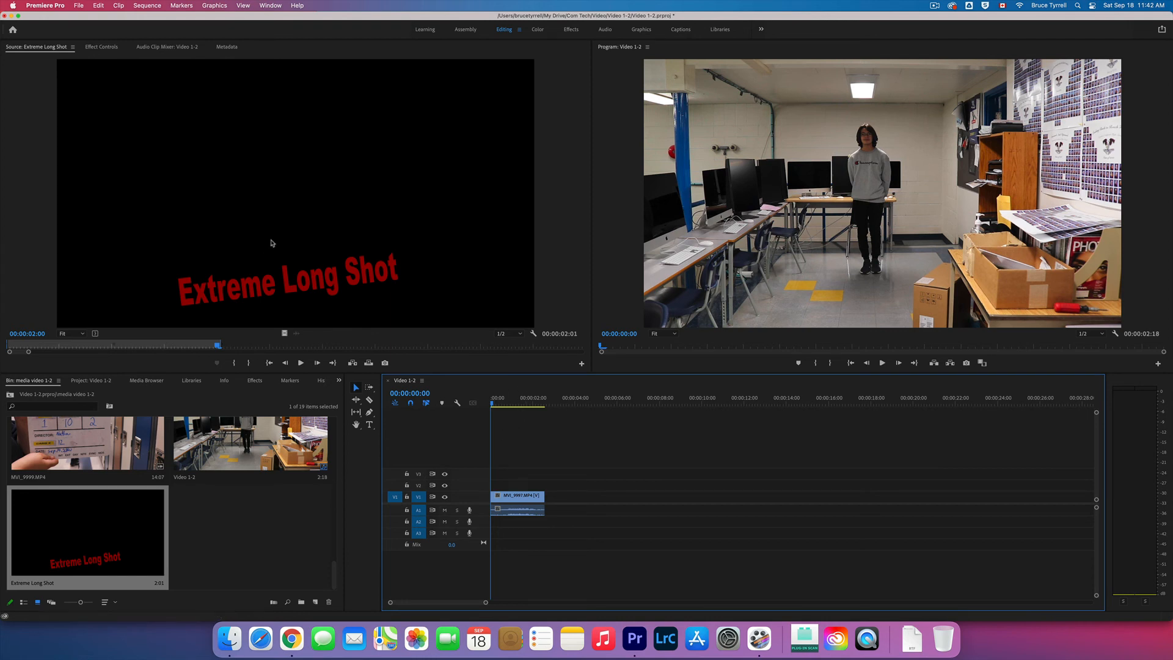
Try an insert edit and an overwrite edit of the title at the start of the sequence, undoing each one.
click(287, 231)
drag(493, 207, 888, 183)
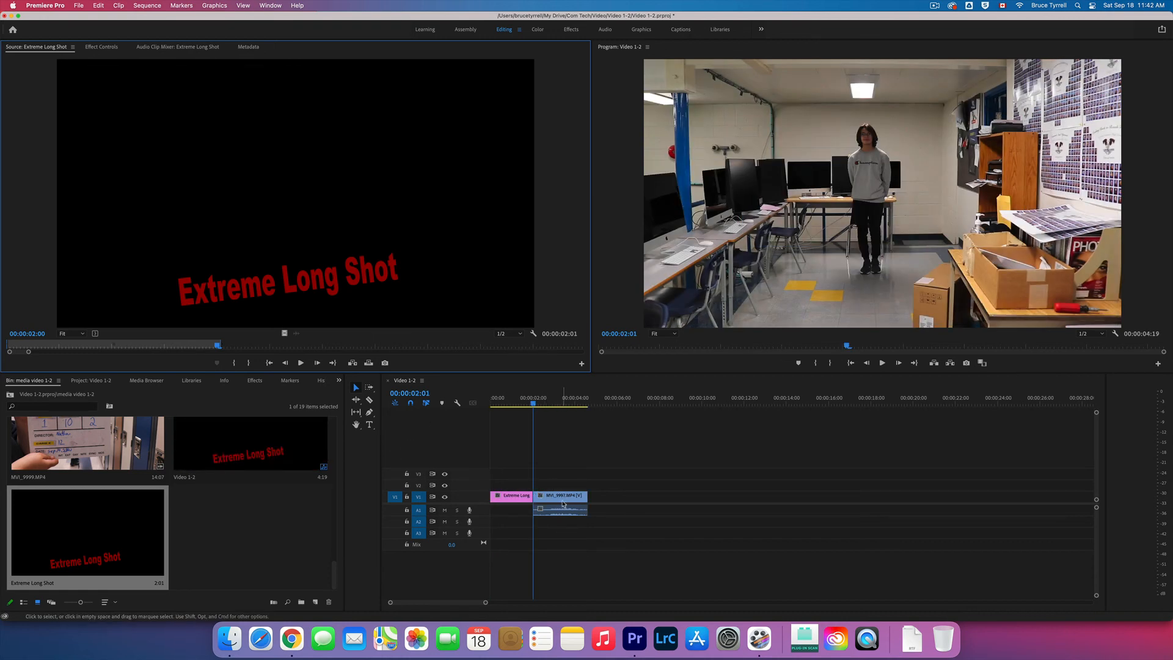
key(super+z)
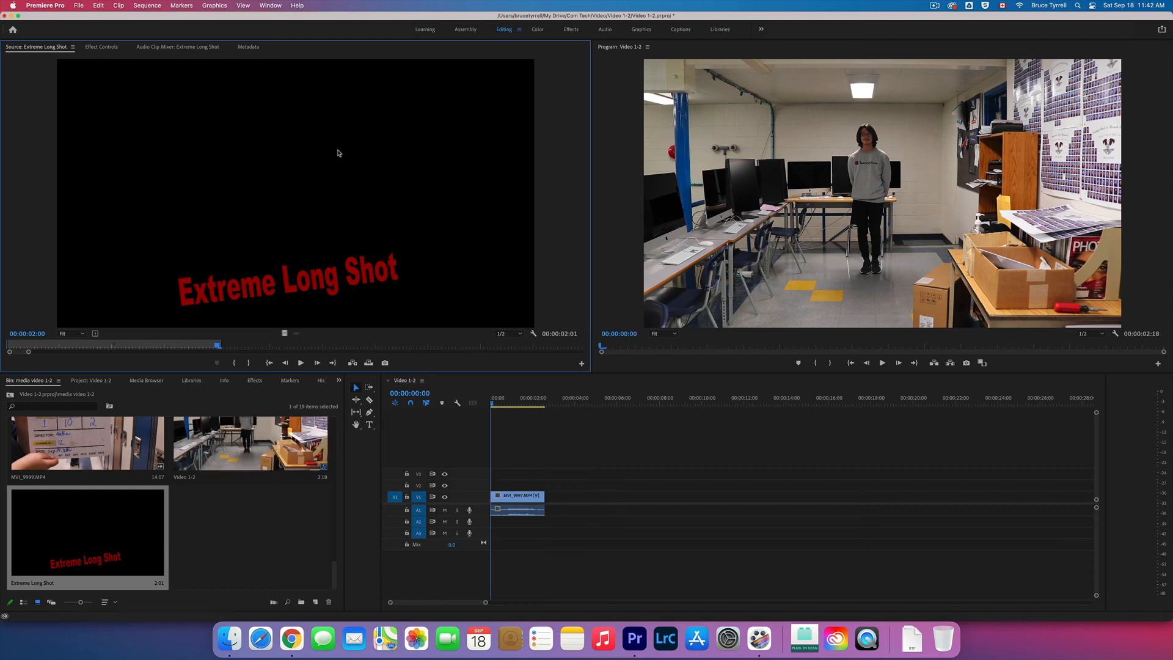
drag(340, 153, 922, 291)
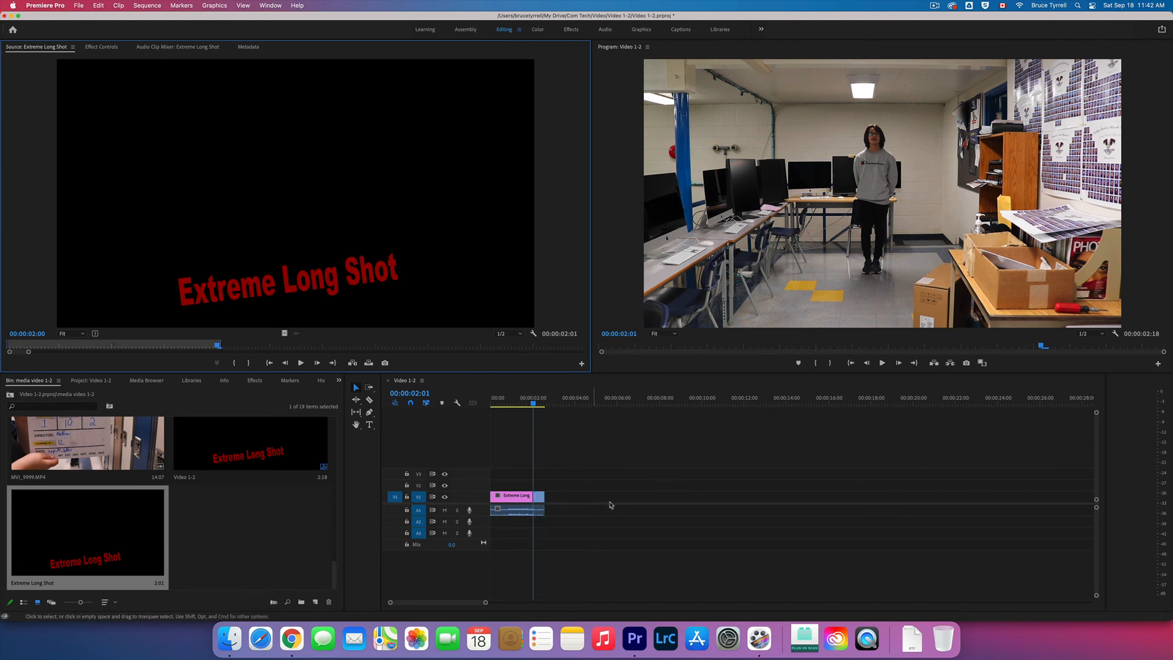
key(super+z)
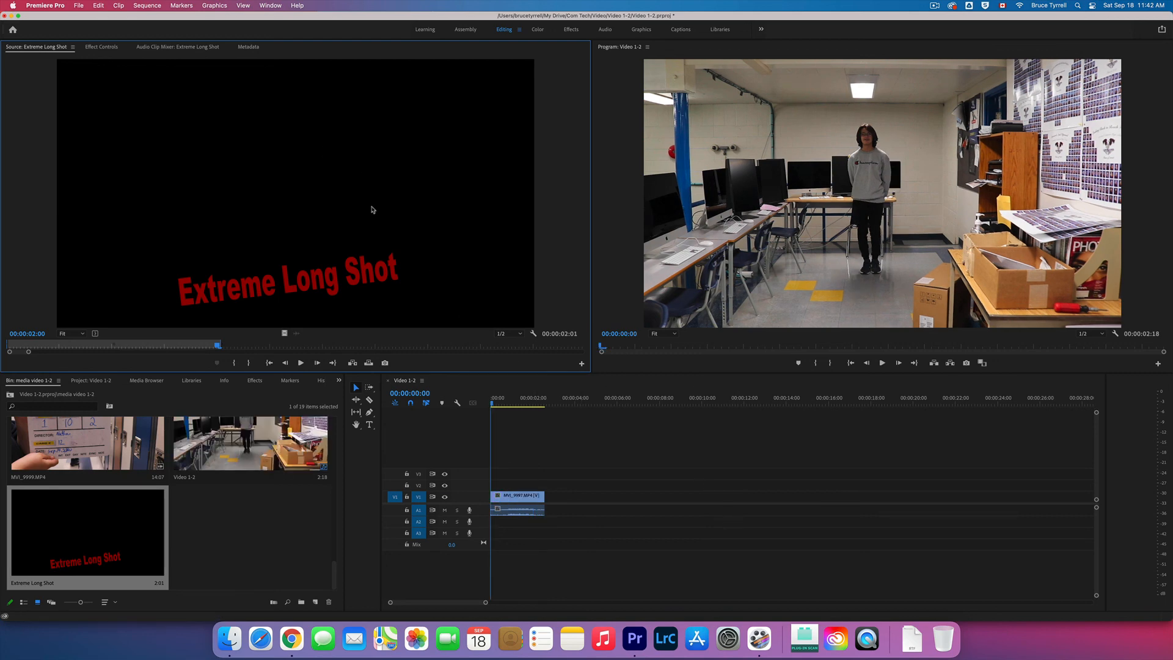
Insert the trimmed title ahead of the video clip at the sequence start and play the sequence back.
drag(325, 202, 840, 195)
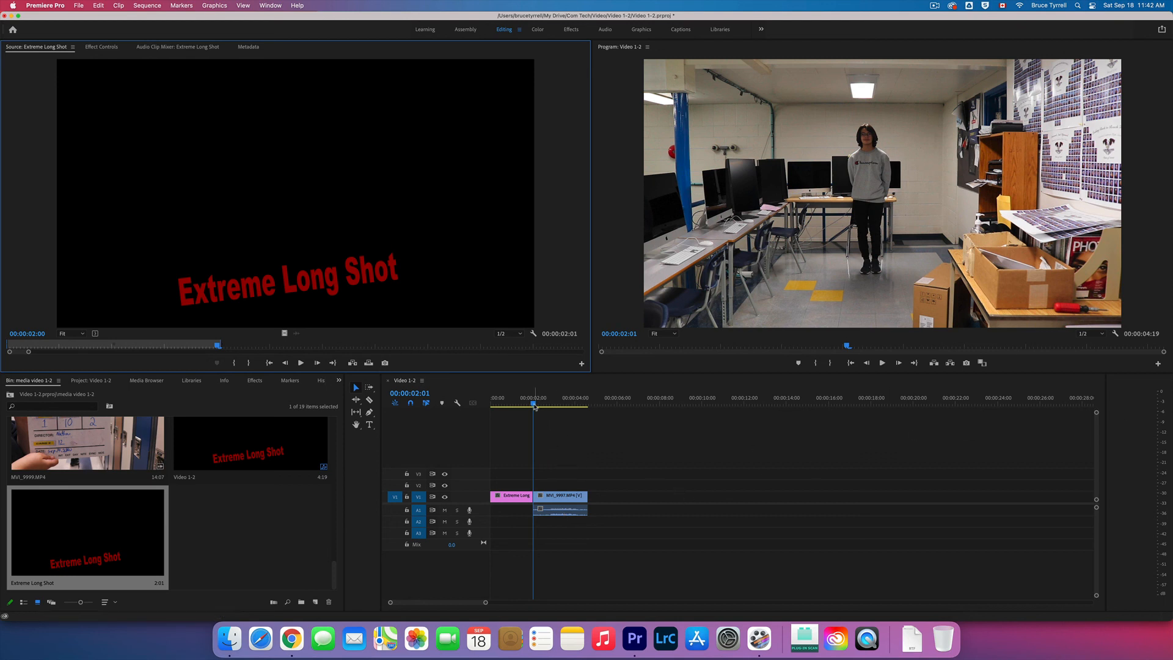
drag(534, 406, 492, 404)
key(space)
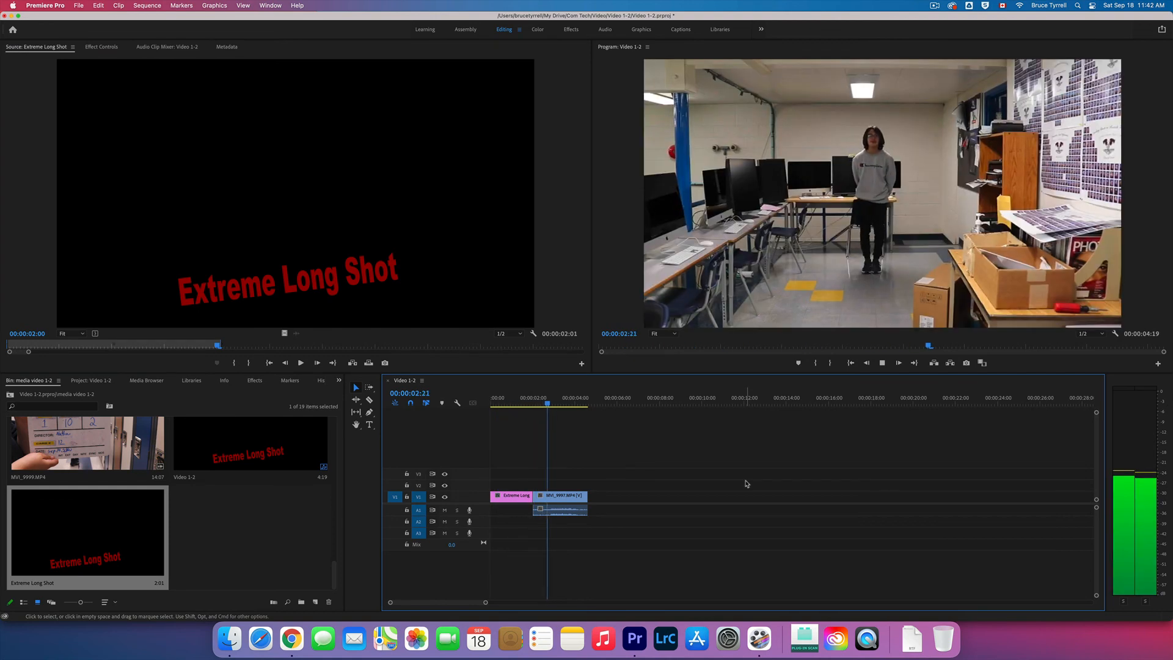
key(space)
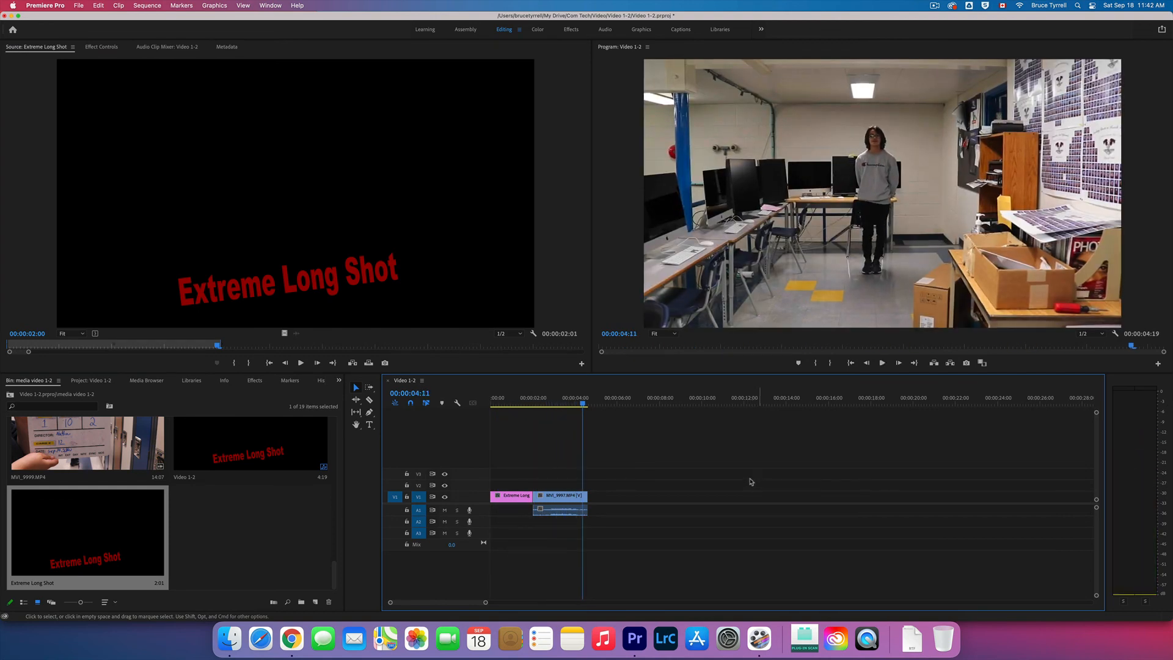
Reopen the Extreme Long Shot title from the sequence, move its text up to about mid-frame, and close the title editor.
drag(583, 404, 517, 407)
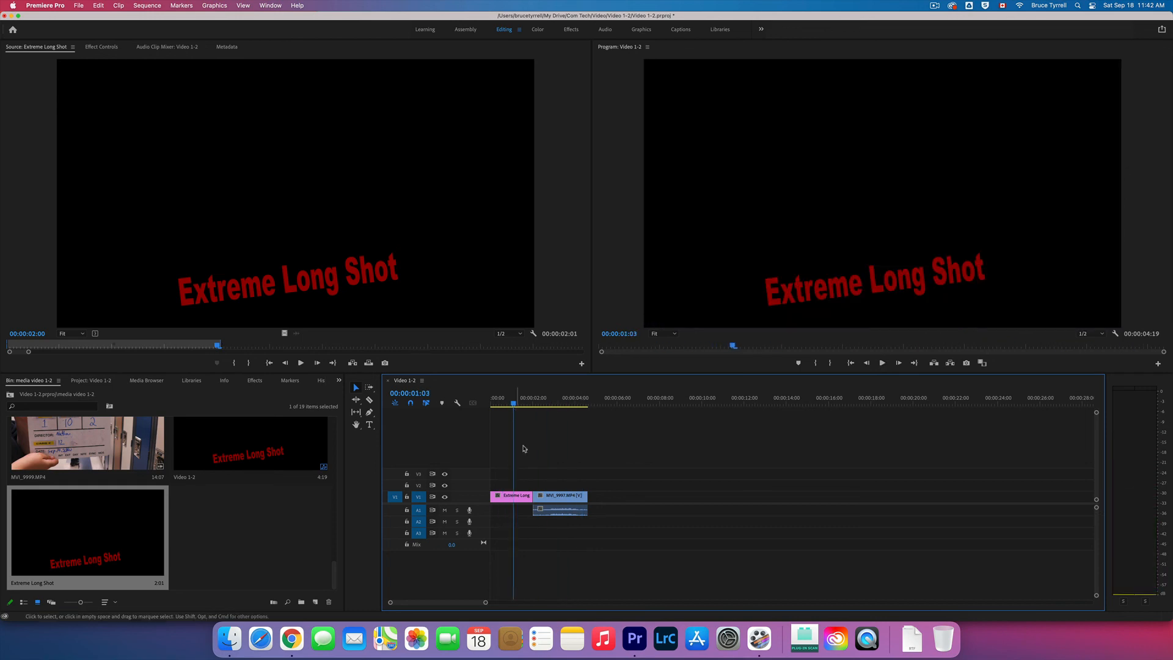
double_click(505, 496)
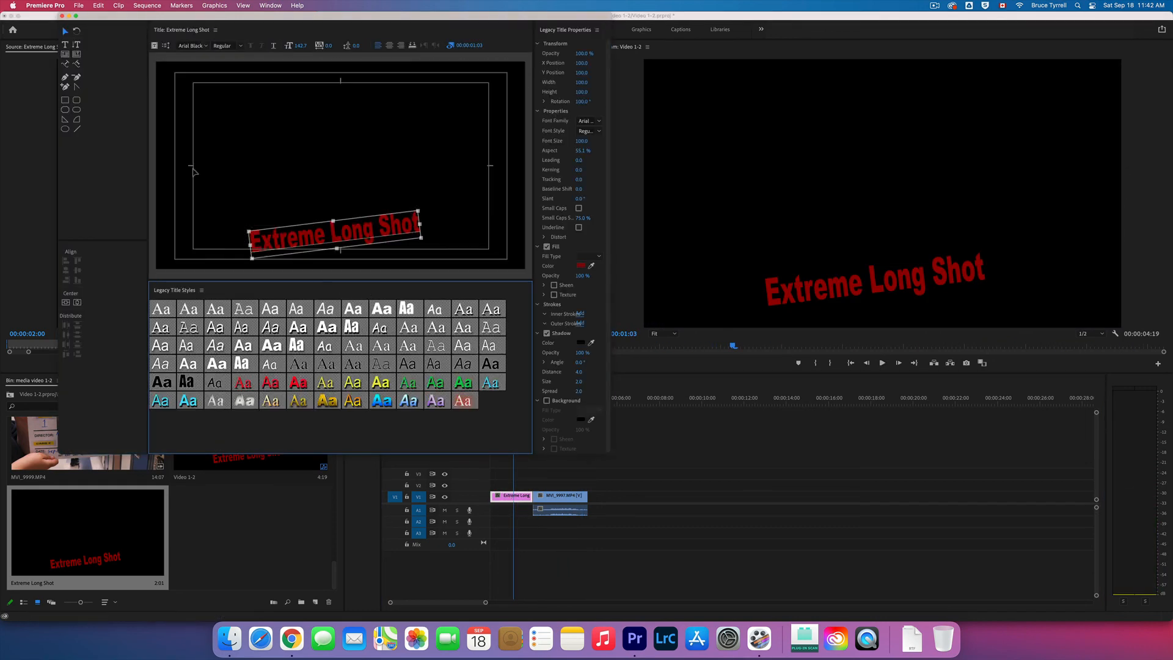
drag(304, 237, 306, 158)
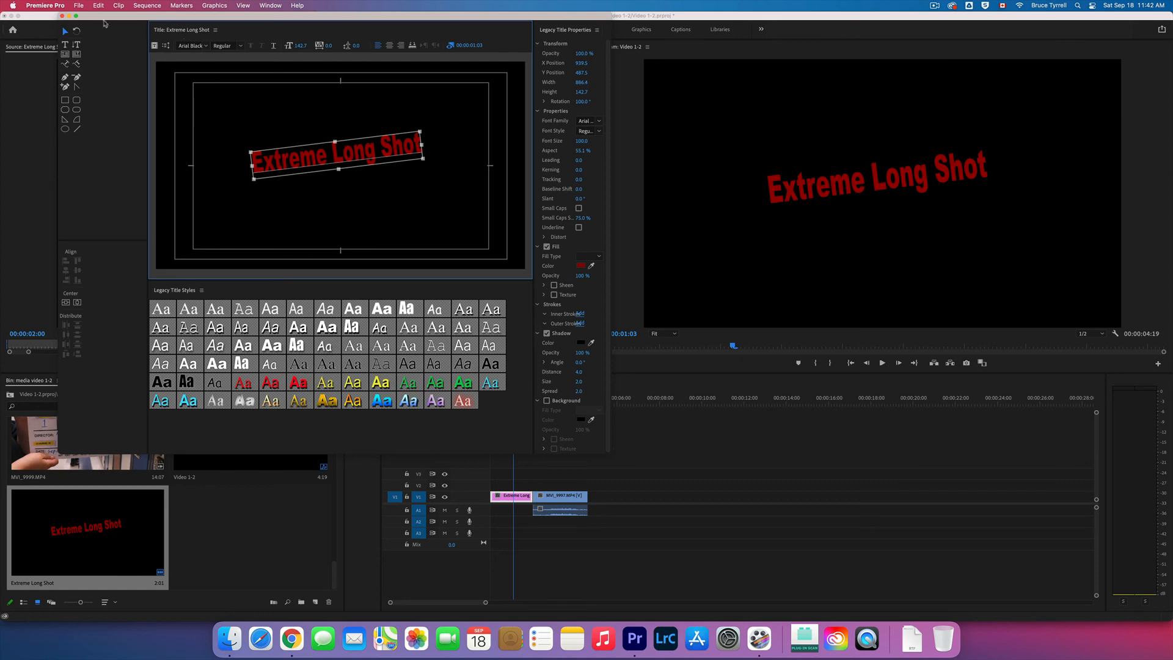
click(63, 17)
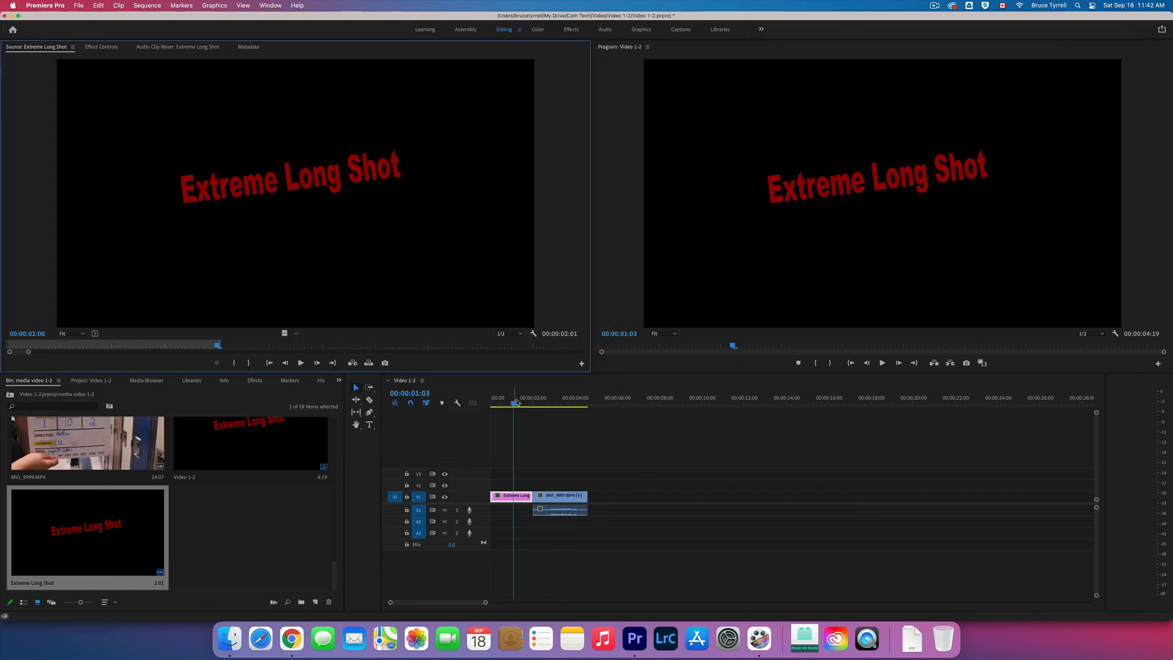